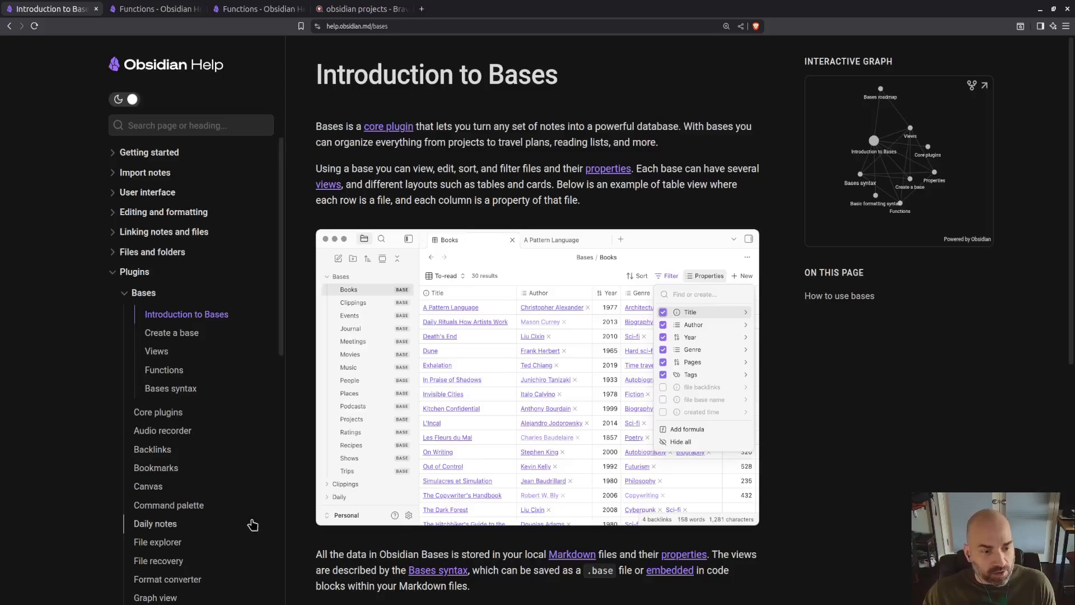
Open the Obsidian Projects plugin article and its full-size table screenshot, then return to Introduction to Bases.
{"action": "left_click", "coordinate": [355, 11]}
{"action": "left_click", "coordinate": [406, 197]}
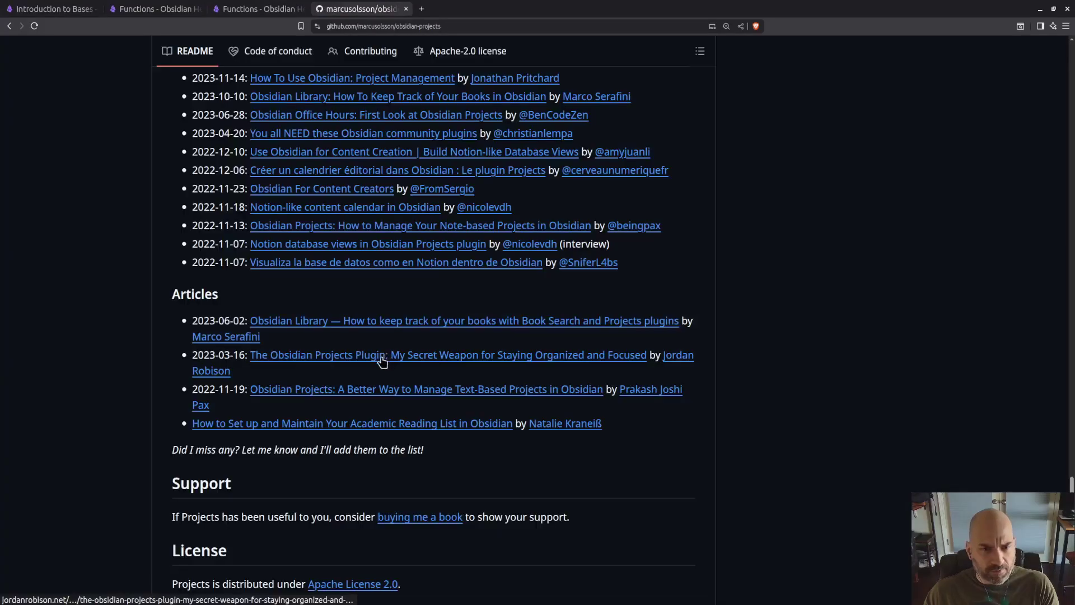
{"action": "left_click", "coordinate": [382, 358]}
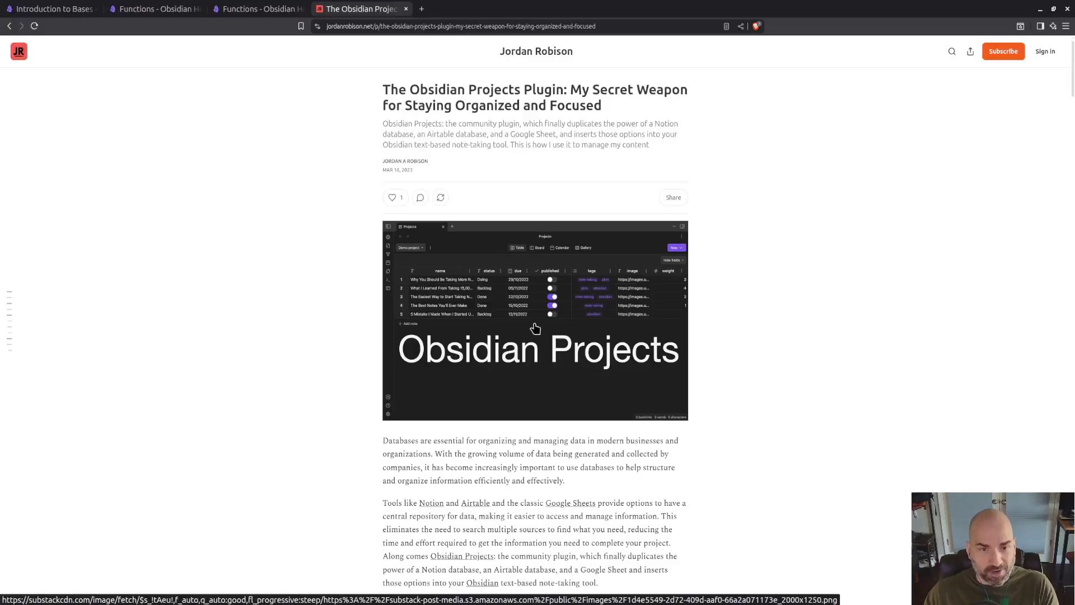
{"action": "left_click", "coordinate": [536, 328]}
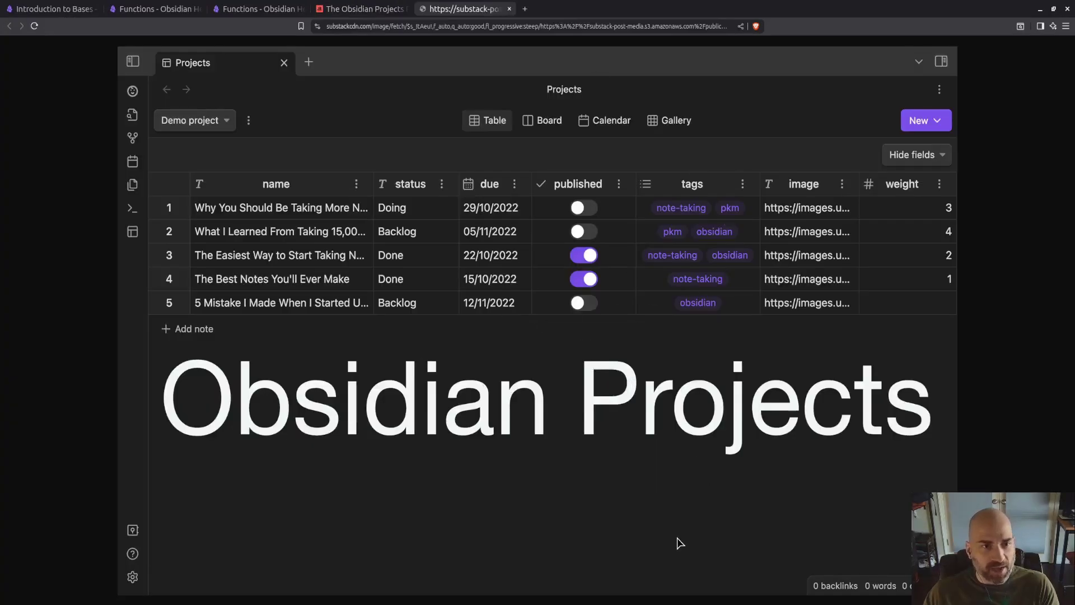
{"action": "left_click", "coordinate": [370, 3]}
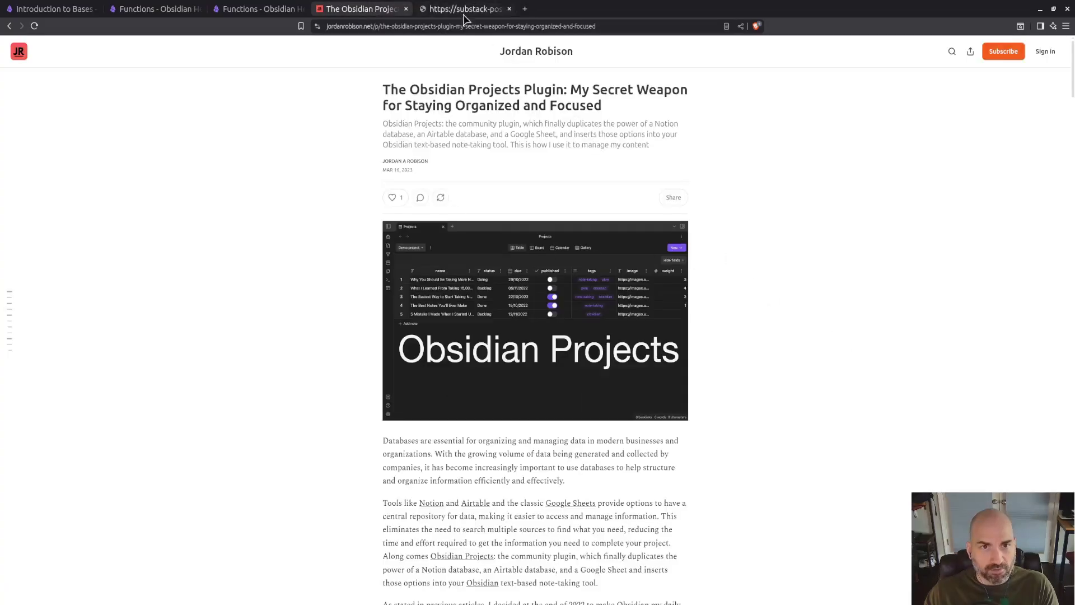
{"action": "left_click", "coordinate": [465, 9]}
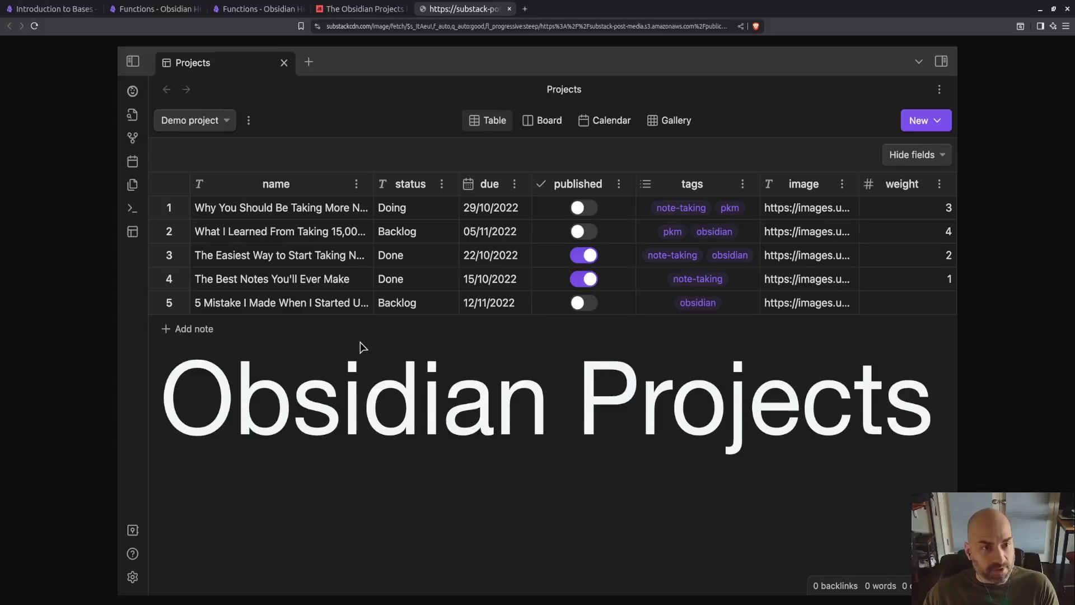
{"action": "left_click", "coordinate": [61, 10]}
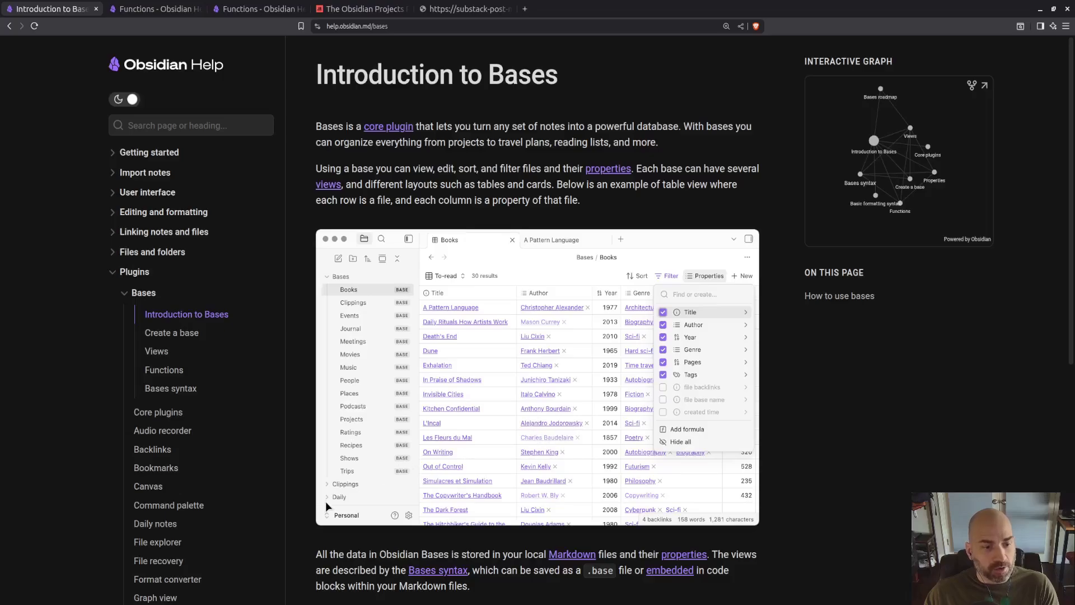
In SCRAP_OF_PAPER, write level-1 and level-2 'heading' headings and the numbered list a, list, of, stuff.
{"action": "key", "text": "alt+Tab"}
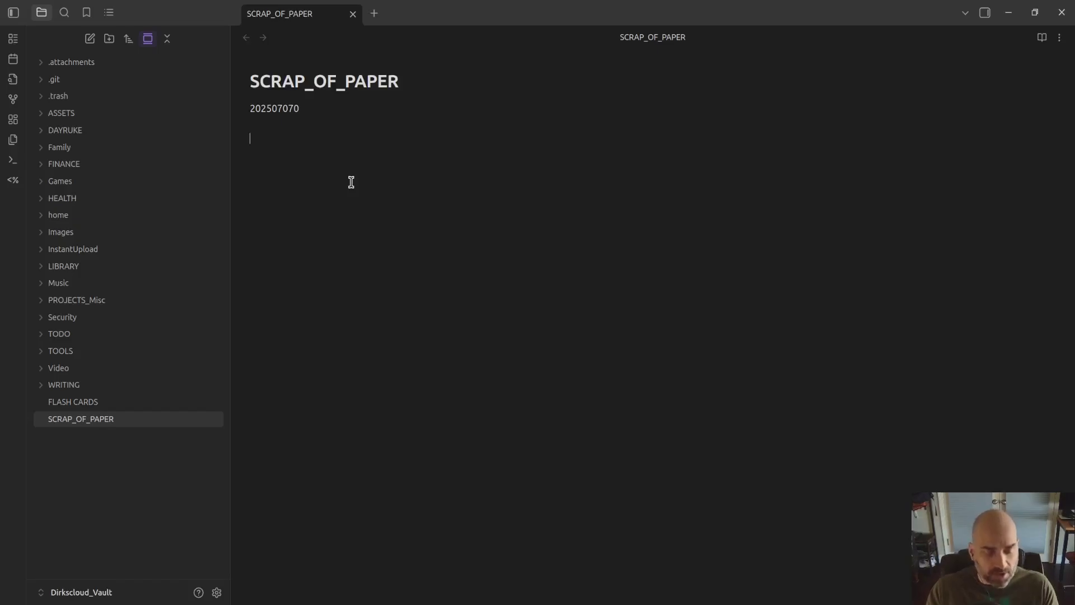
{"action": "type", "text": "# heading"}
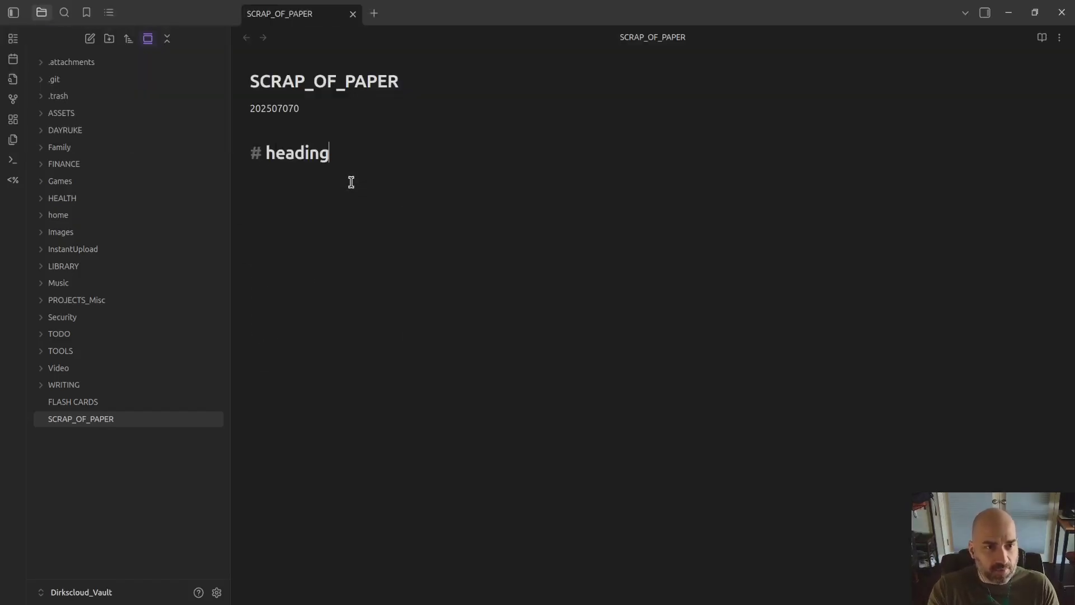
{"action": "key", "text": "Return"}
{"action": "type", "text": "## heading"}
{"action": "key", "text": "Return"}
{"action": "type", "text": "1. a"}
{"action": "key", "text": "Return"}
{"action": "type", "text": "list"}
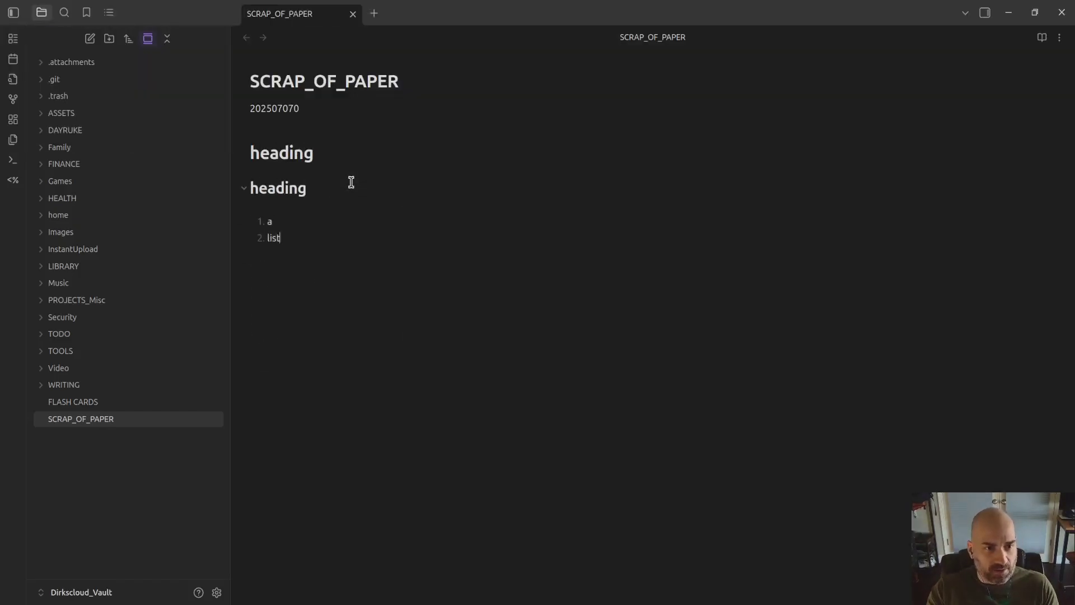
{"action": "key", "text": "Return"}
{"action": "type", "text": "of 4. stuff"}
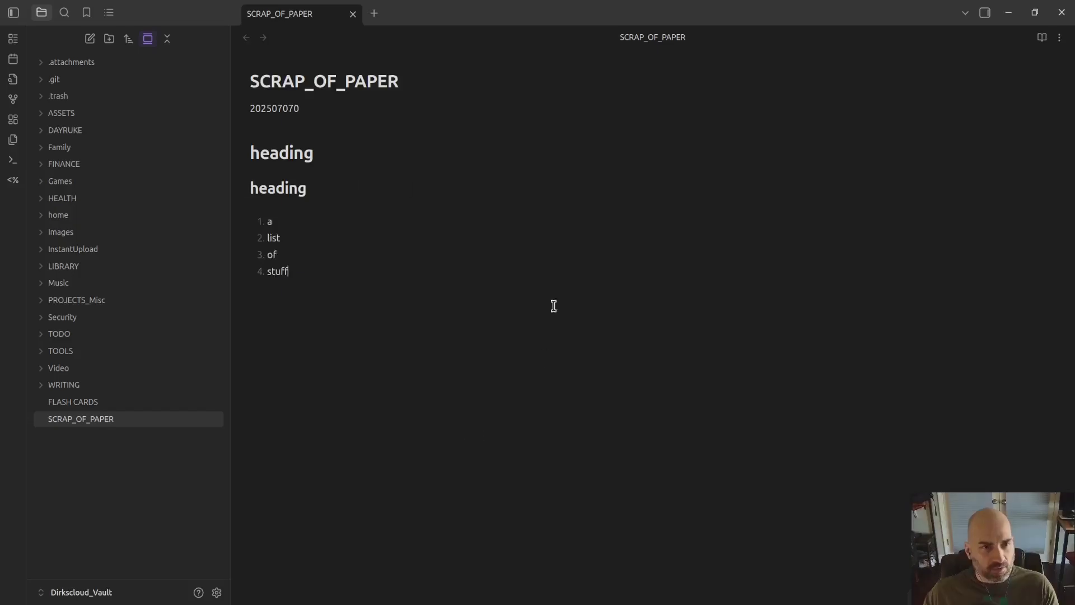
{"action": "right_click", "coordinate": [93, 426]}
{"action": "left_click", "coordinate": [168, 370]}
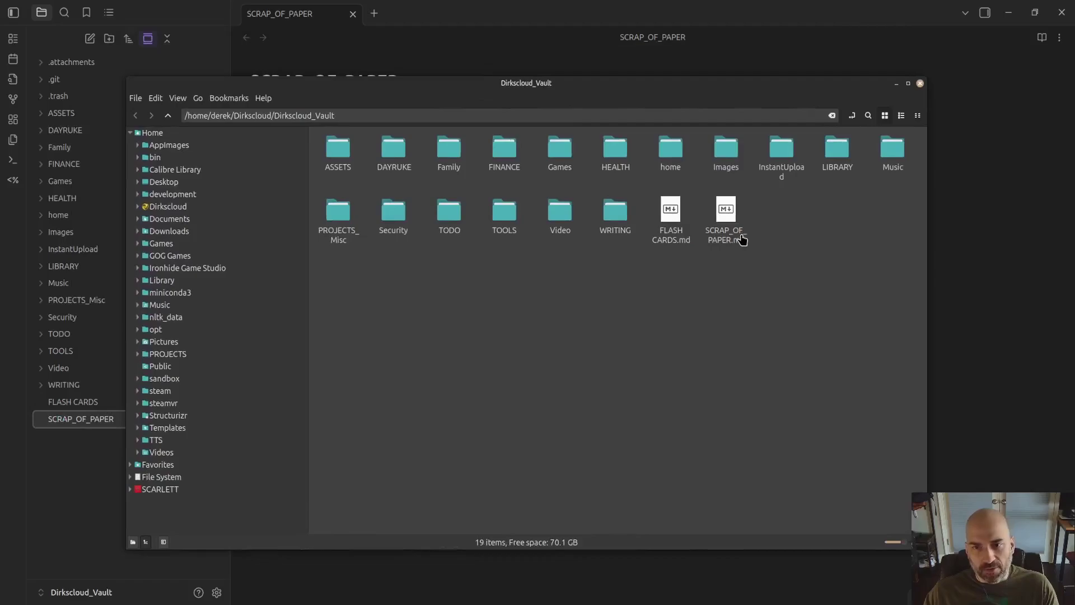
{"action": "left_click", "coordinate": [742, 238]}
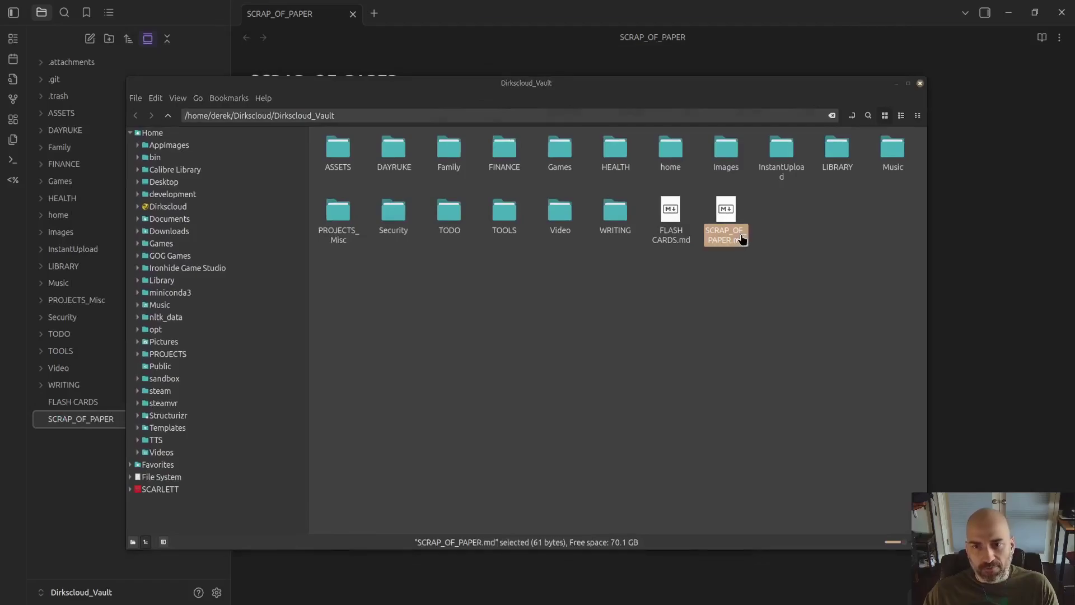
{"action": "double_click", "coordinate": [742, 234]}
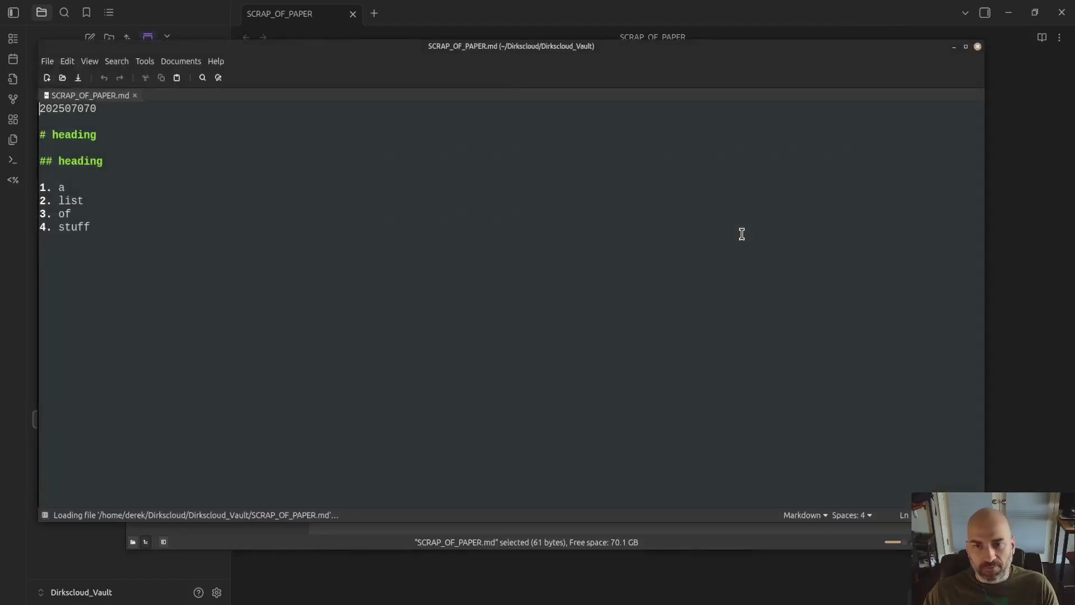
{"action": "left_click", "coordinate": [978, 47]}
{"action": "left_click", "coordinate": [1001, 164]}
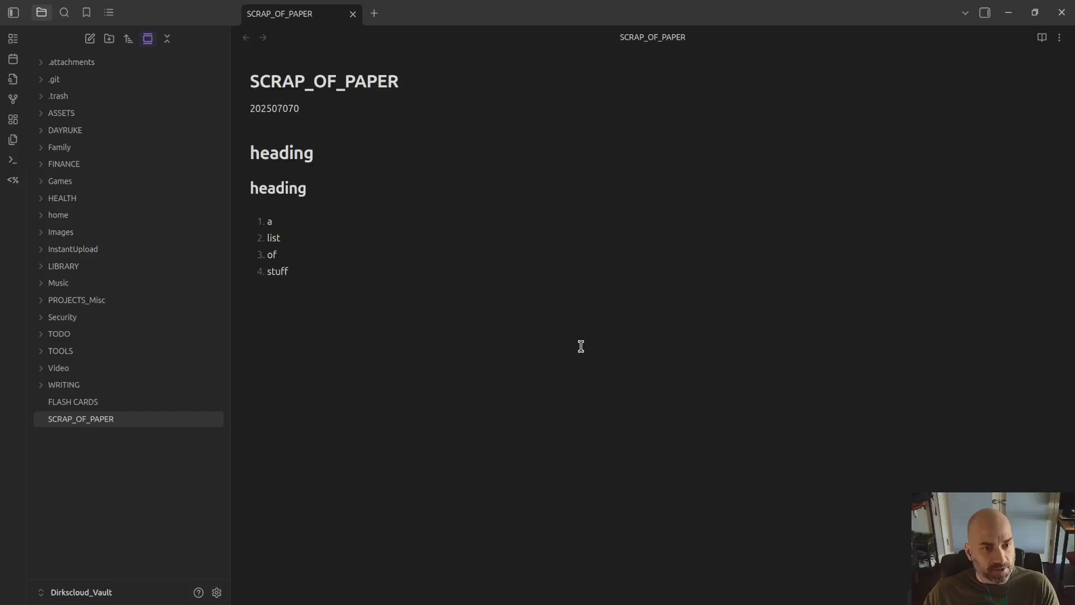
Close SCRAP_OF_PAPER and create a new Untitled base in DAYRUKE's 000 Dayruke PM folder.
{"action": "key", "text": "ctrl+w"}
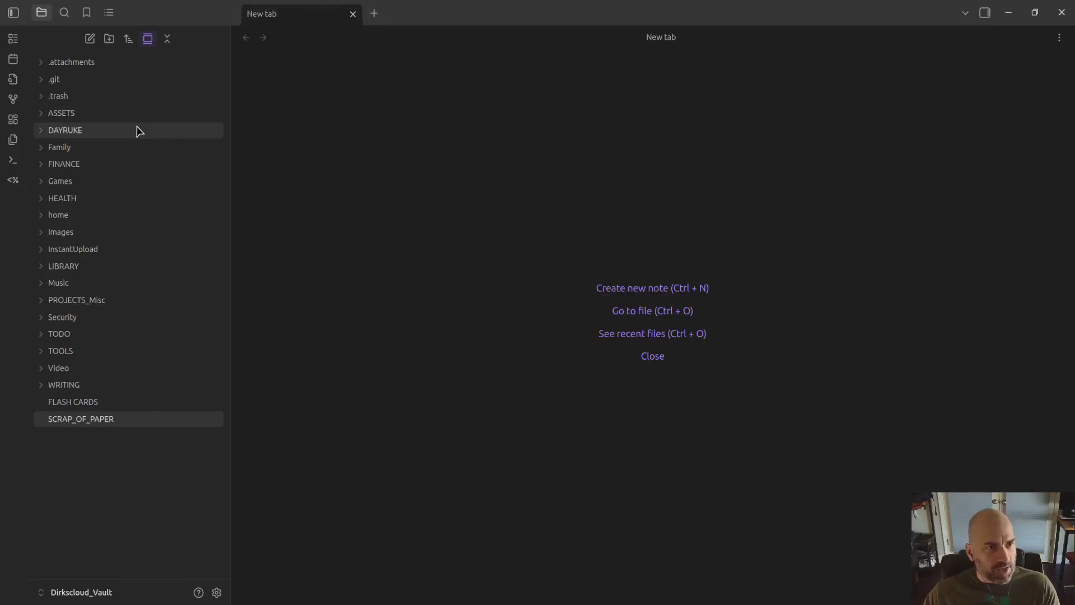
{"action": "left_click", "coordinate": [140, 130]}
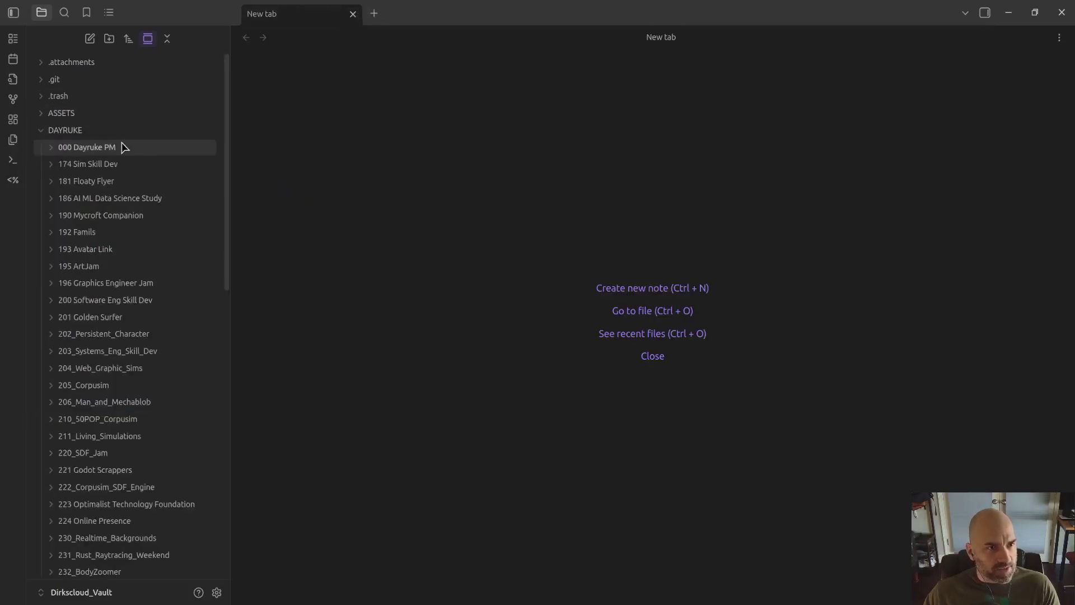
{"action": "left_click", "coordinate": [119, 148]}
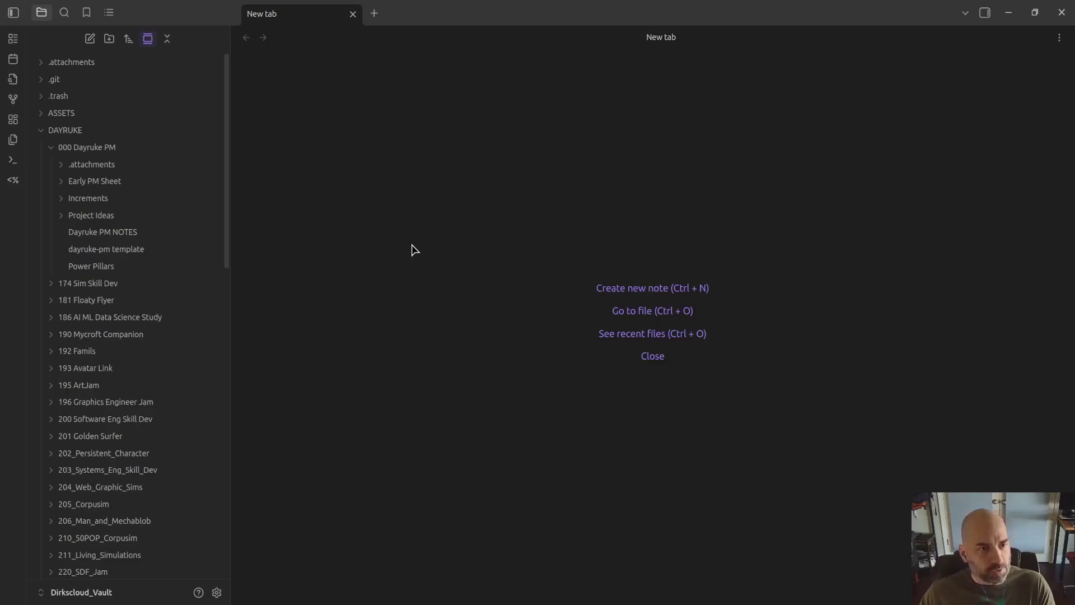
{"action": "right_click", "coordinate": [111, 153]}
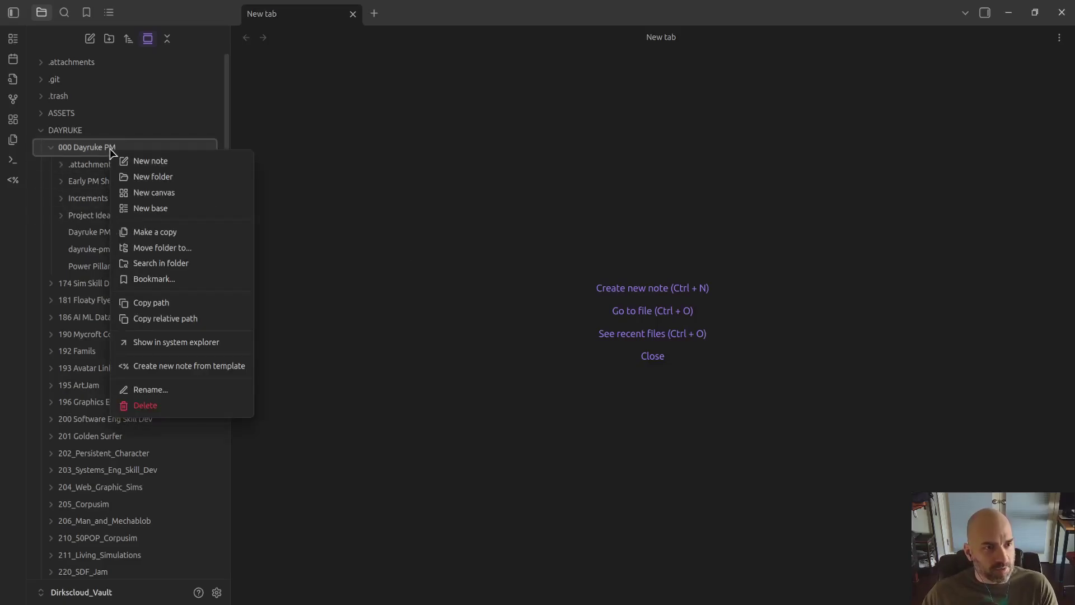
{"action": "left_click", "coordinate": [164, 210]}
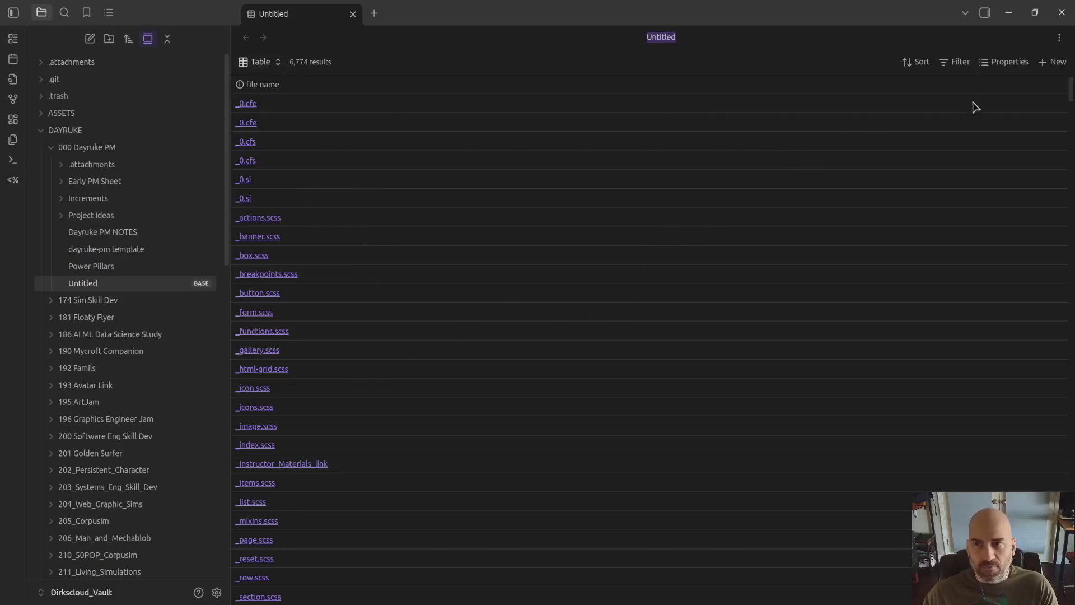
Set the base filter to 'has tag' dayruke-pm, leaving 18 files in the table.
{"action": "left_click", "coordinate": [959, 63]}
{"action": "left_click", "coordinate": [875, 158]}
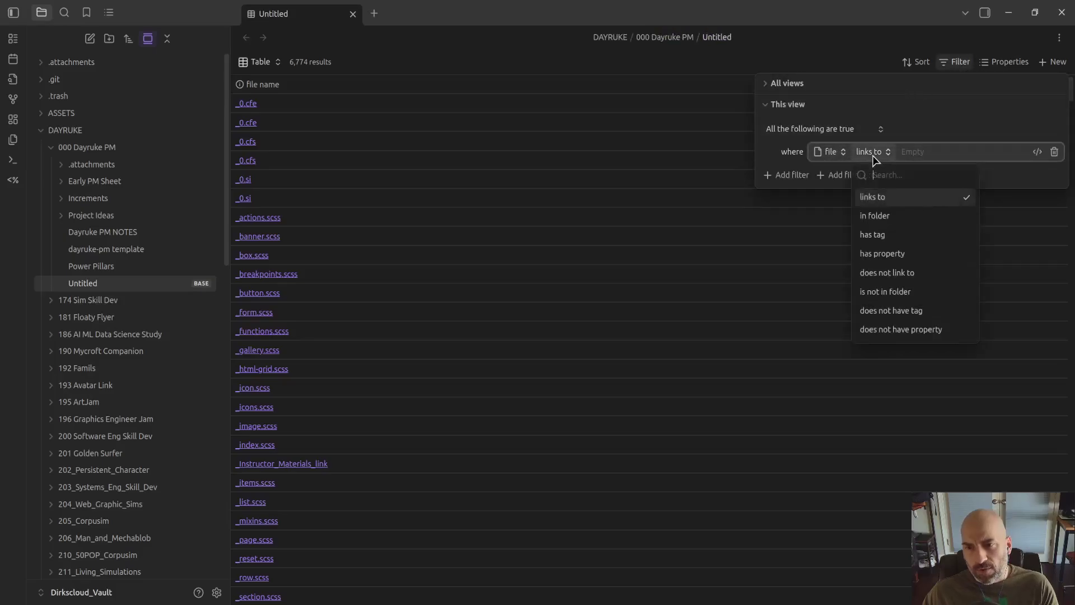
{"action": "left_click", "coordinate": [899, 235]}
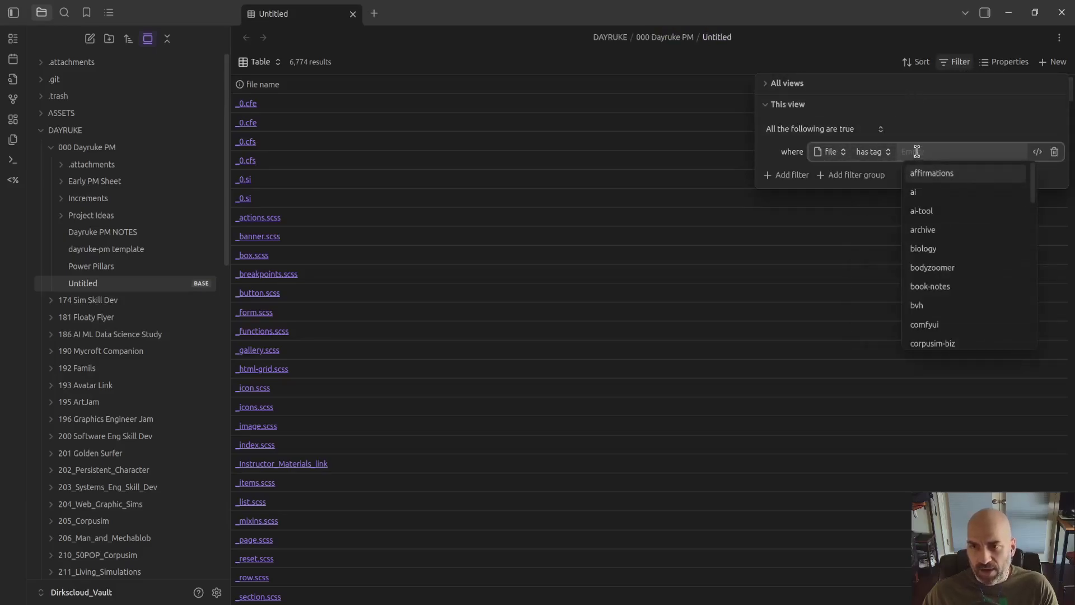
{"action": "type", "text": "dayruk"}
{"action": "key", "text": "Return"}
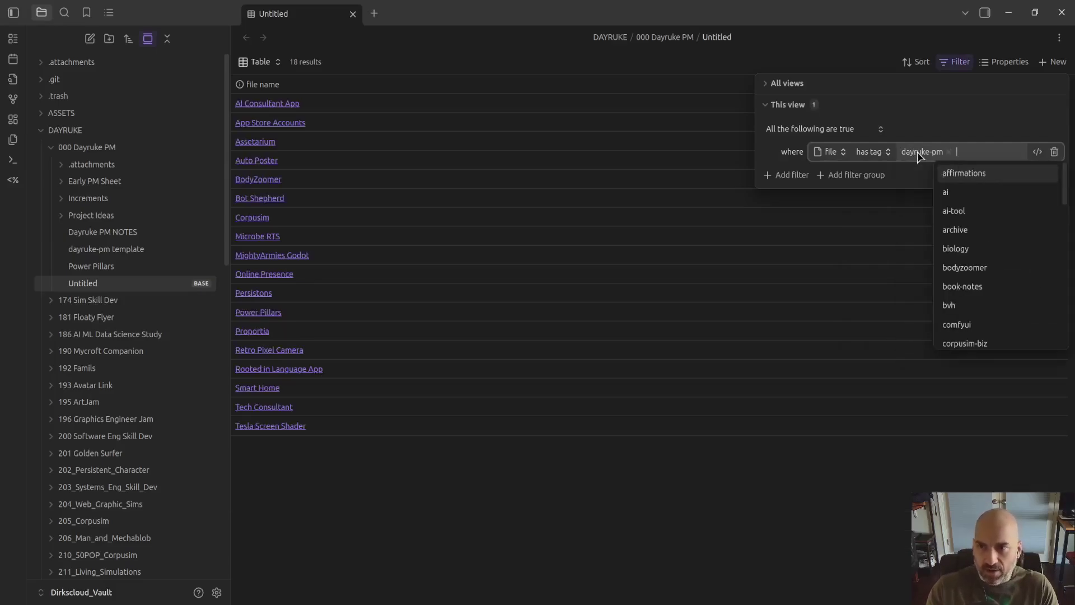
{"action": "left_click", "coordinate": [529, 460]}
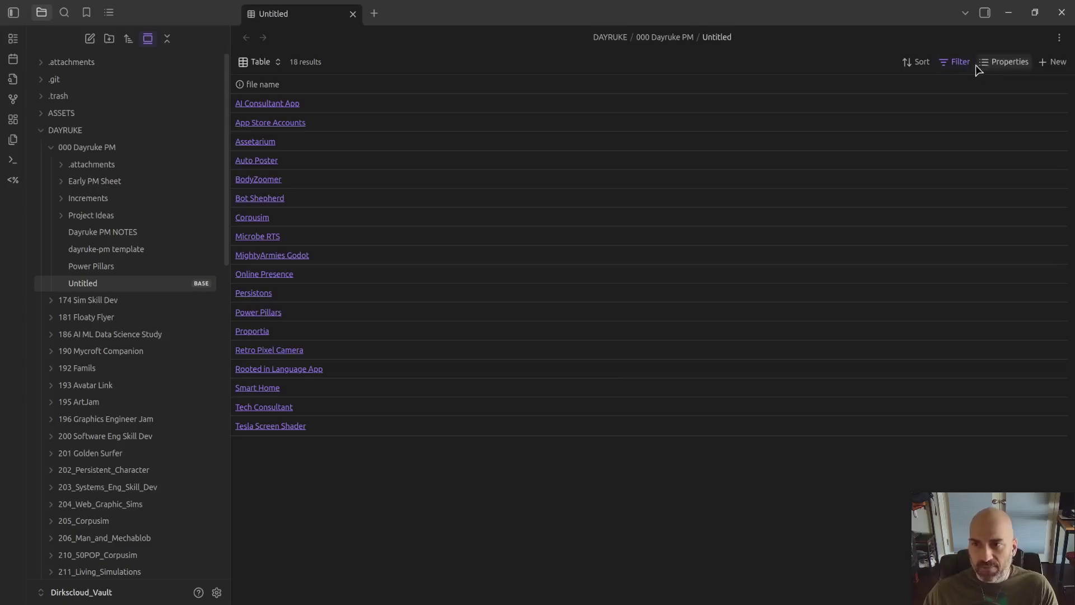
Show the Due and Active columns in the base table, with Active placed before Due.
{"action": "left_click", "coordinate": [1004, 68]}
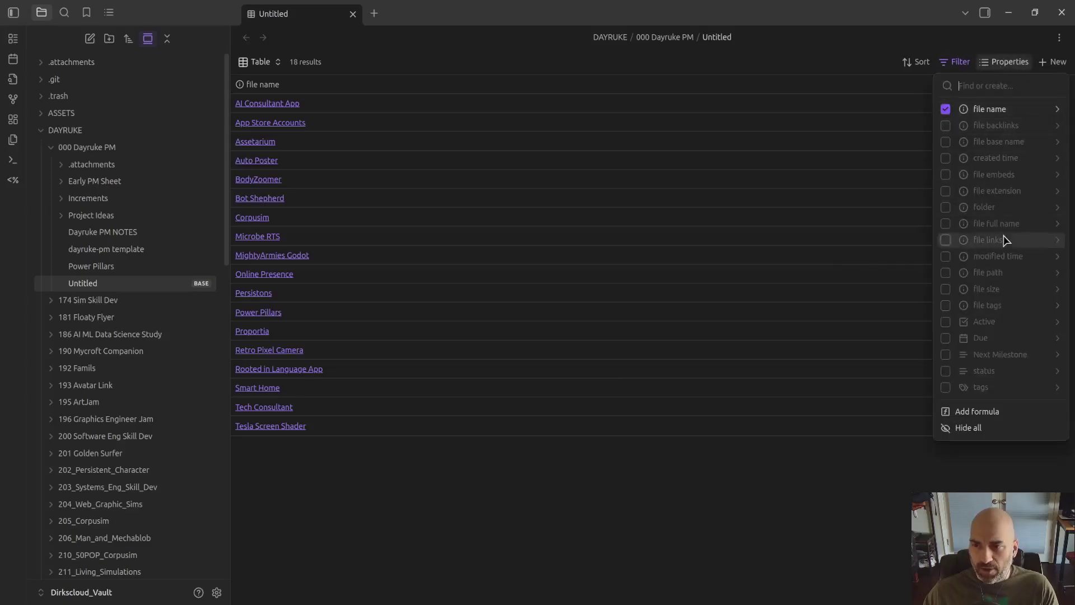
{"action": "left_click", "coordinate": [952, 339]}
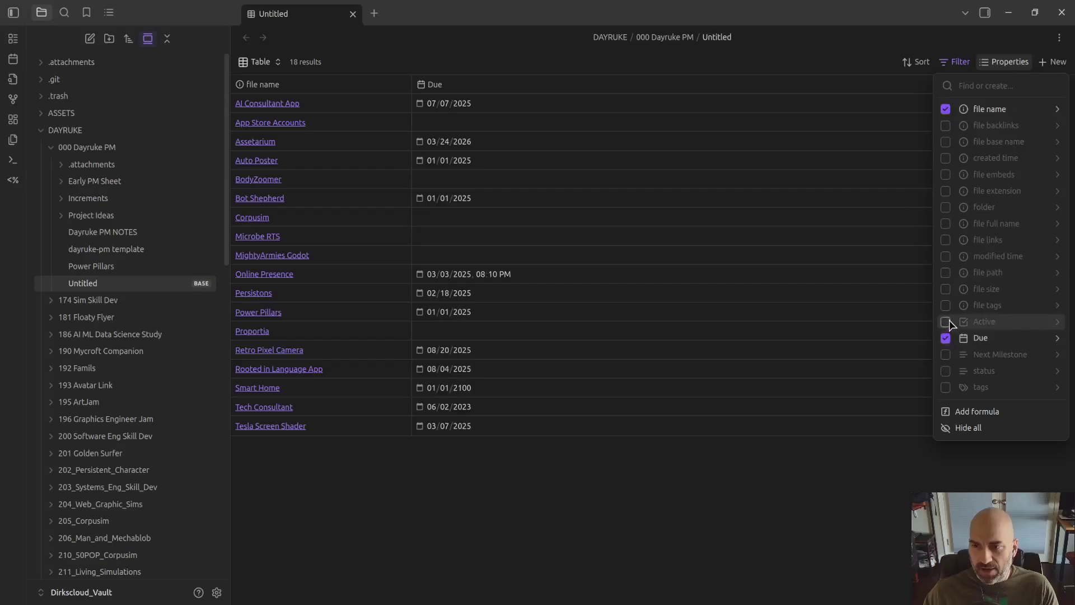
{"action": "left_click", "coordinate": [946, 322]}
{"action": "left_click", "coordinate": [749, 546]}
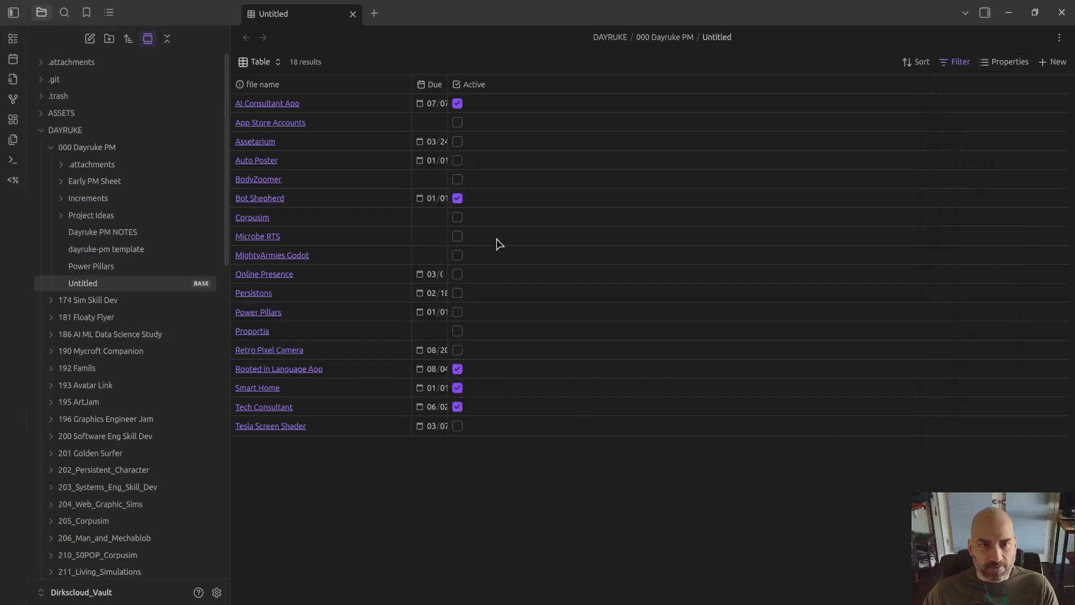
{"action": "left_click_drag", "start_coordinate": [477, 92], "coordinate": [420, 90]}
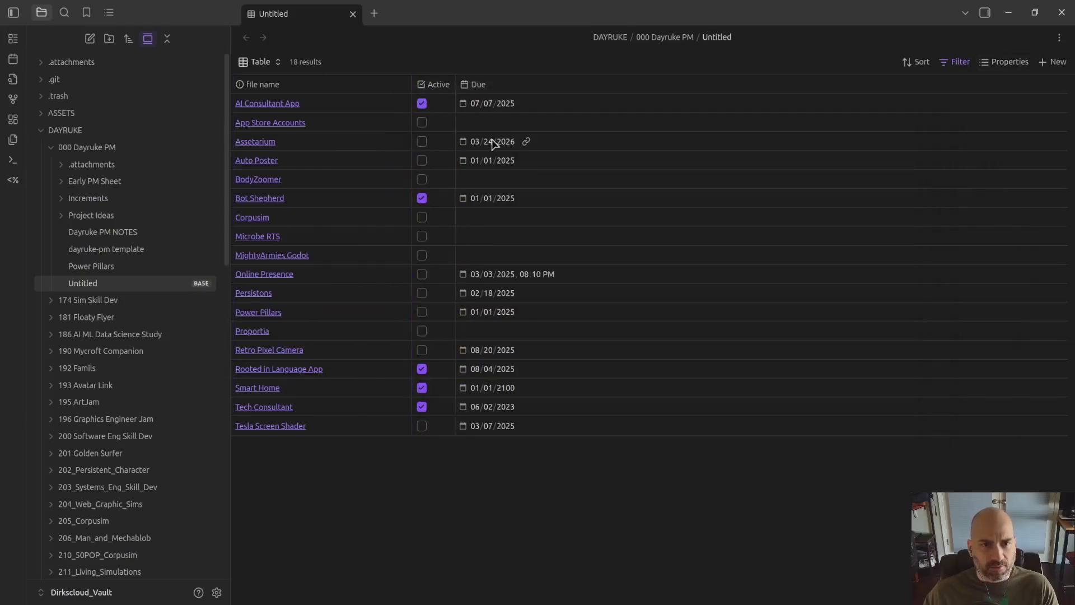
Sort by Active, then untick Smart Home and tick Power Pillars as active.
{"action": "left_click", "coordinate": [437, 84]}
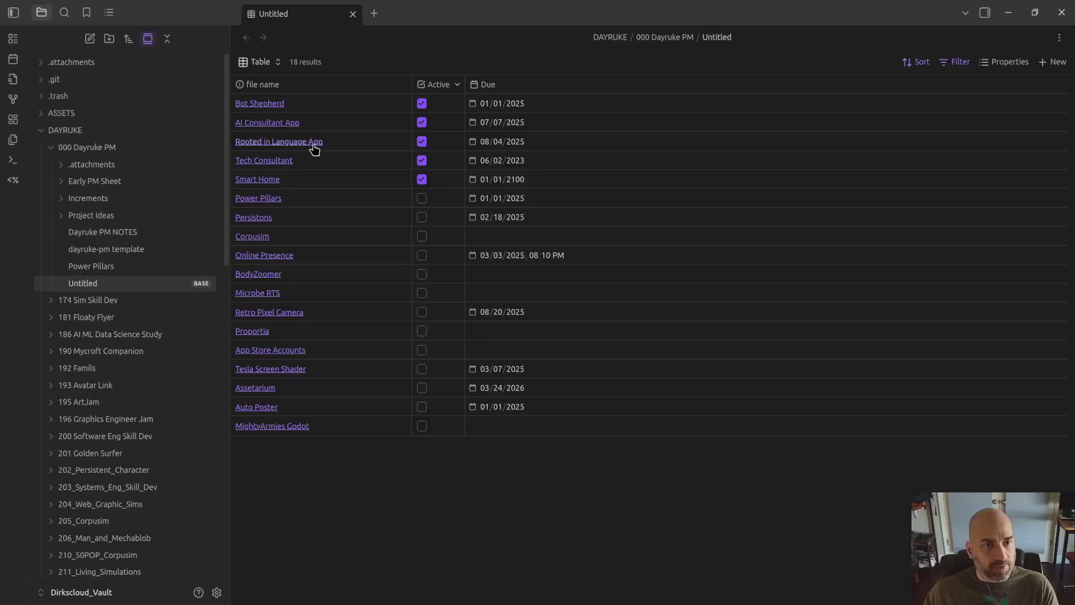
{"action": "left_click", "coordinate": [422, 179]}
{"action": "left_click", "coordinate": [422, 179]}
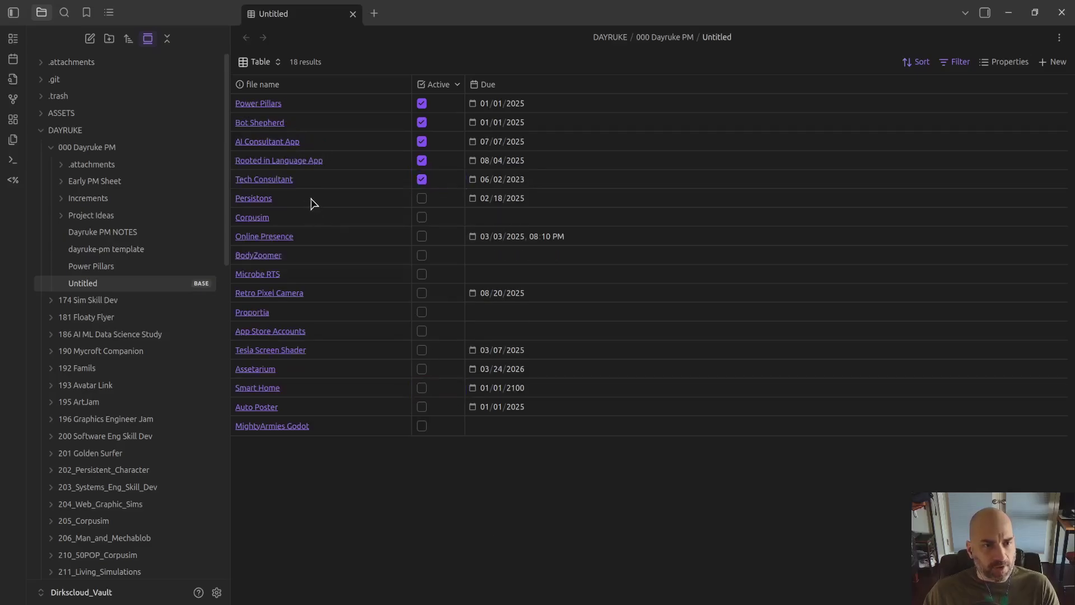
{"action": "left_click", "coordinate": [303, 162]}
{"action": "left_click", "coordinate": [1059, 37]}
{"action": "mouse_move", "coordinate": [1013, 386]}
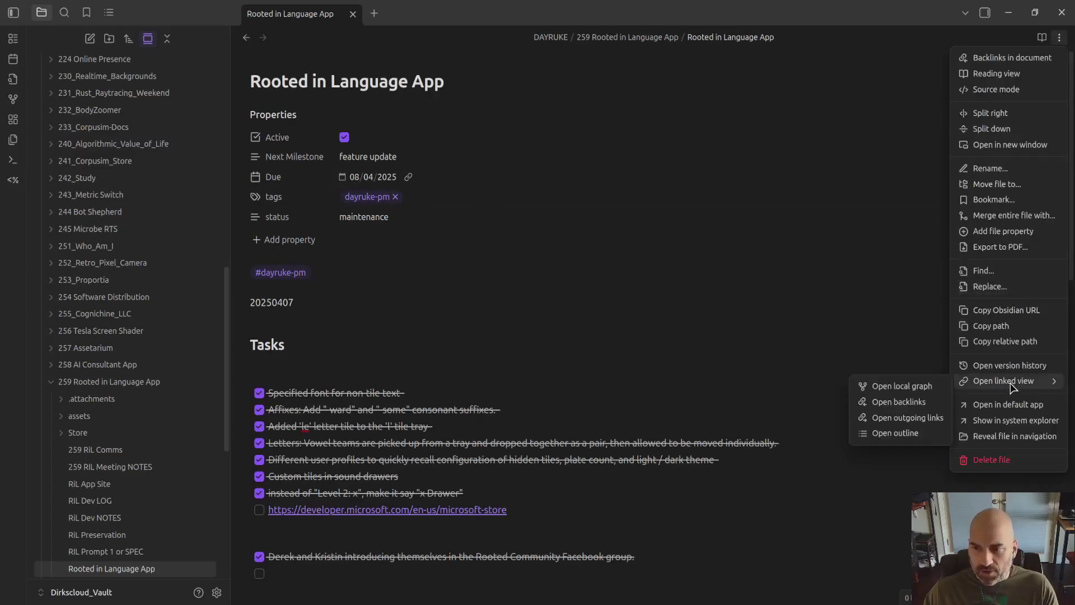
{"action": "left_click", "coordinate": [996, 418]}
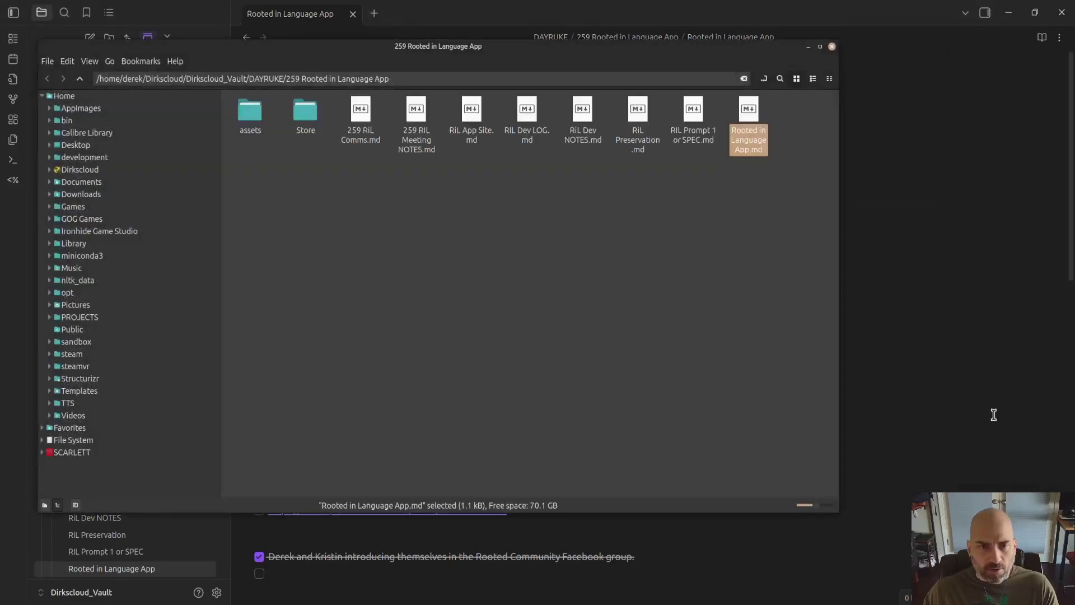
{"action": "right_click", "coordinate": [742, 154]}
{"action": "left_click", "coordinate": [754, 159]}
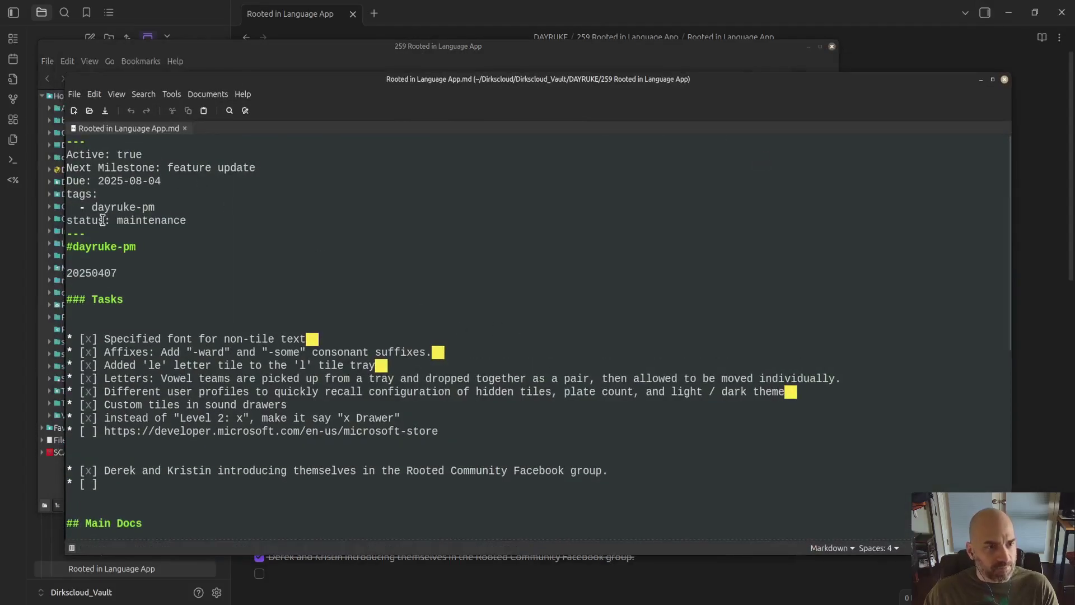
{"action": "left_click_drag", "start_coordinate": [99, 238], "coordinate": [59, 141]}
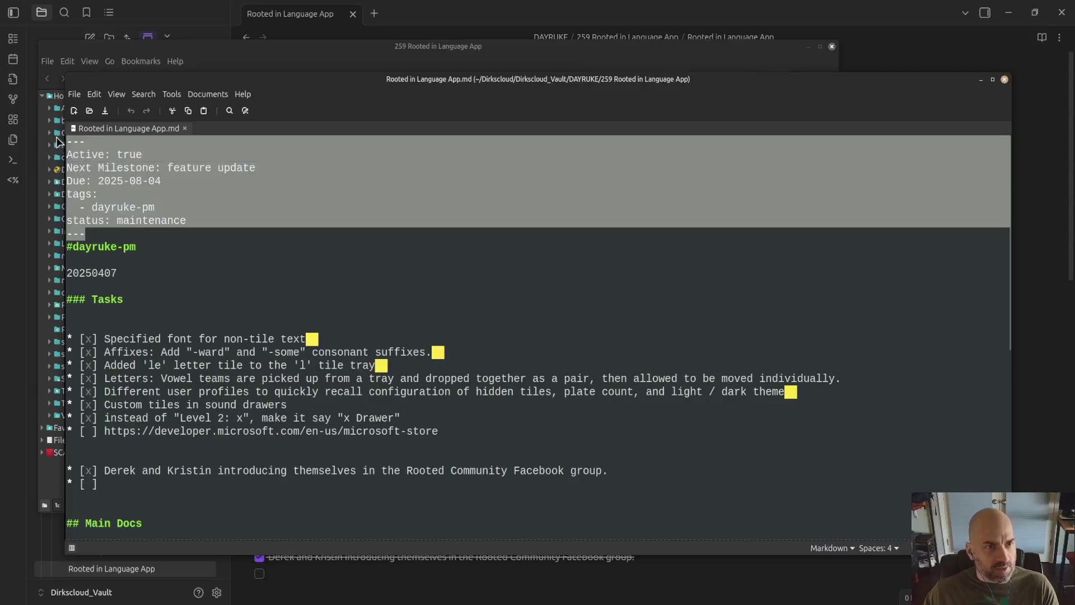
{"action": "left_click", "coordinate": [184, 245]}
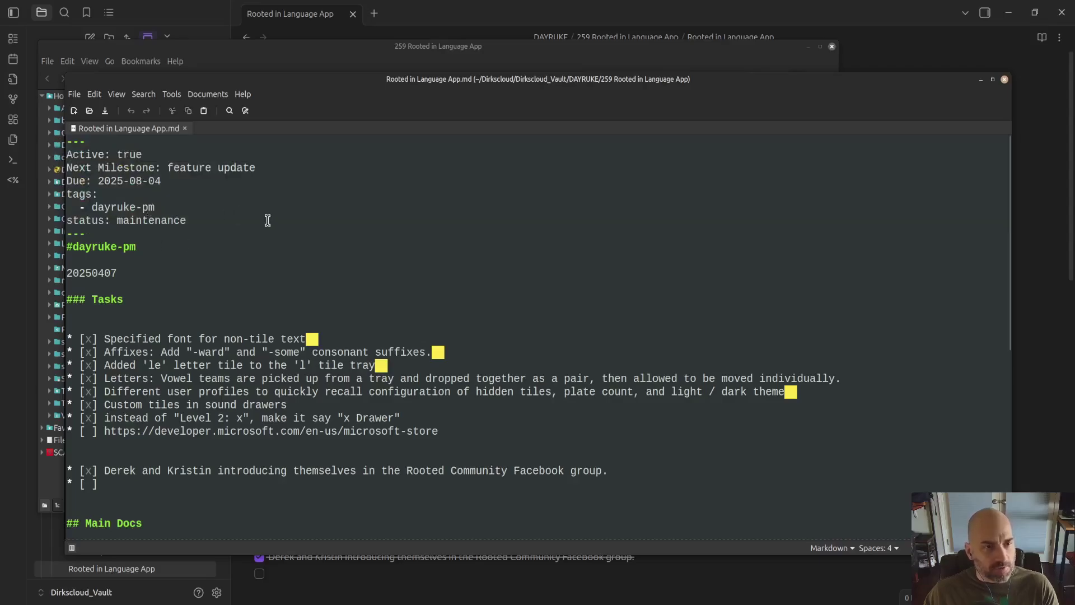
{"action": "left_click", "coordinate": [691, 16]}
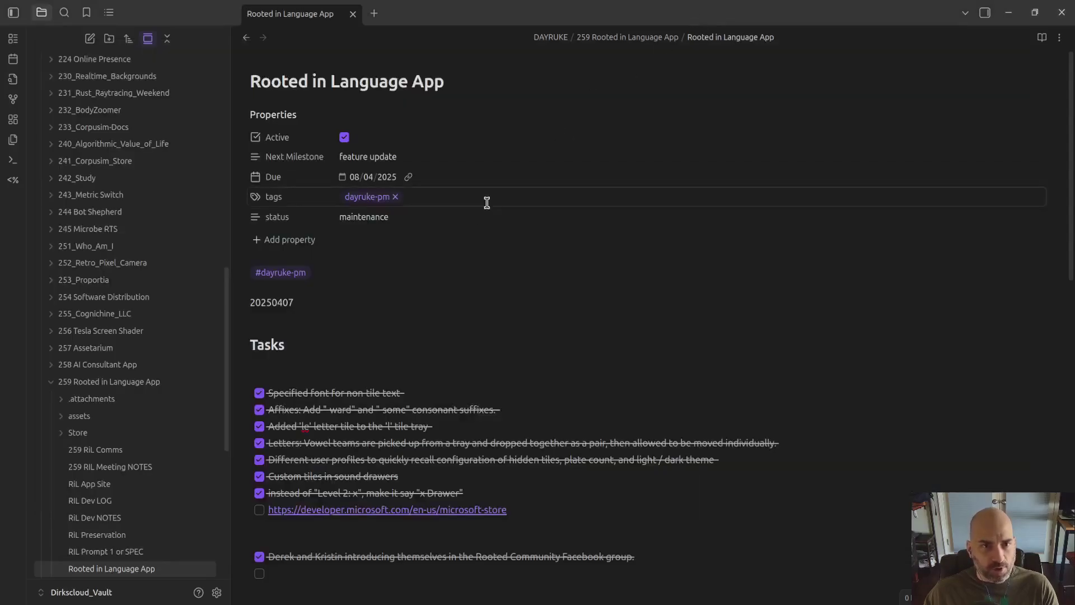
{"action": "left_click", "coordinate": [248, 40]}
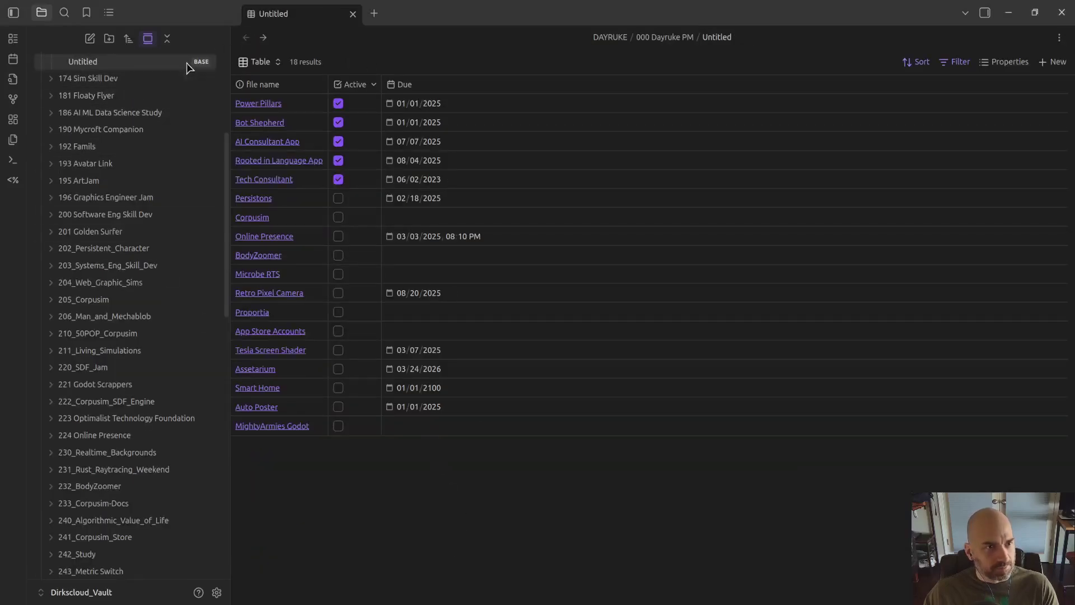
{"action": "scroll", "coordinate": [167, 297], "scroll_direction": "up", "scroll_amount": 4}
Rename the Untitled base to Dayruke PM.
{"action": "right_click", "coordinate": [157, 284]}
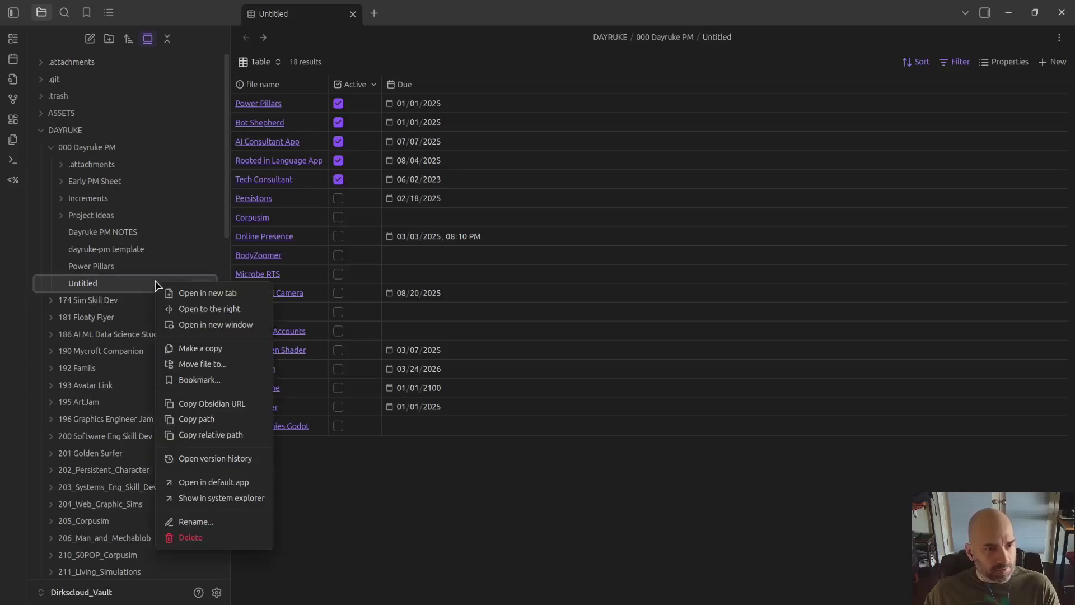
{"action": "left_click", "coordinate": [193, 521]}
{"action": "type", "text": "Da"}
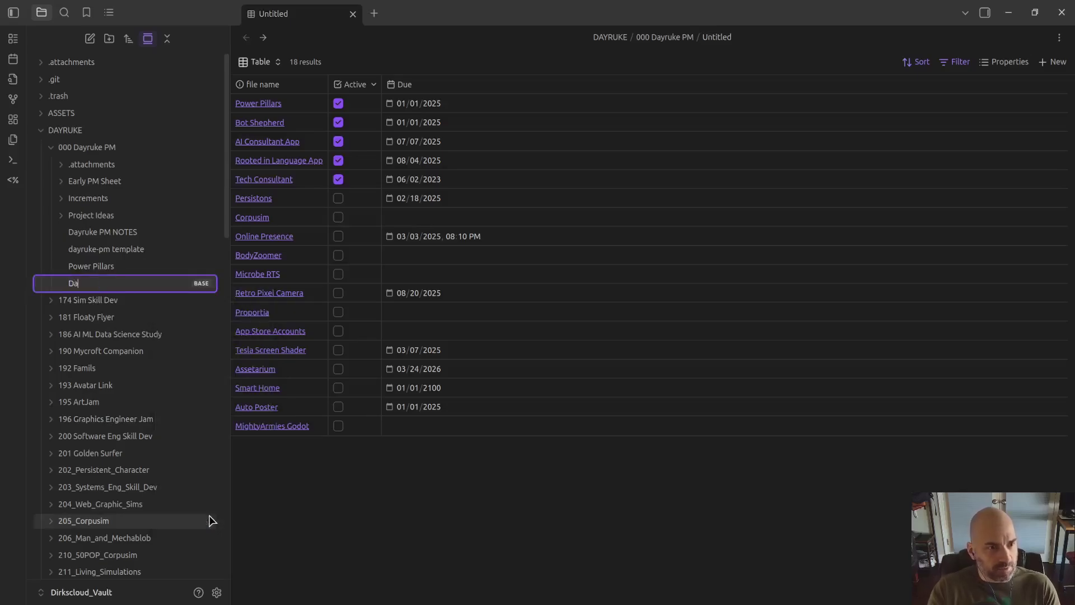
{"action": "type", "text": "yruke PM"}
{"action": "key", "text": "Return"}
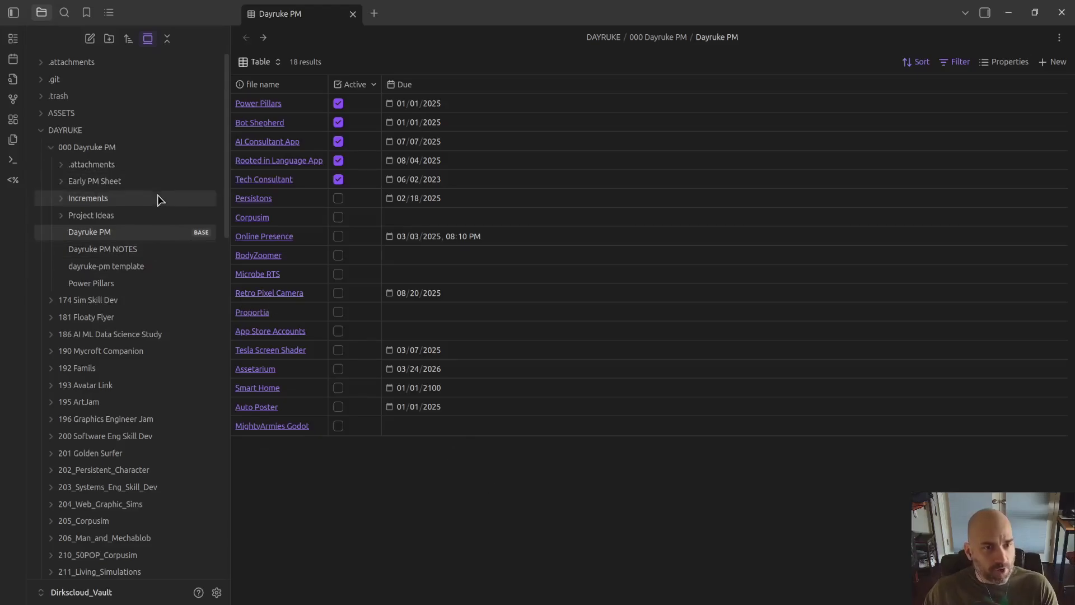
Collapse the 000 Dayruke PM and DAYRUKE folders and expand ASSETS.
{"action": "left_click", "coordinate": [51, 149]}
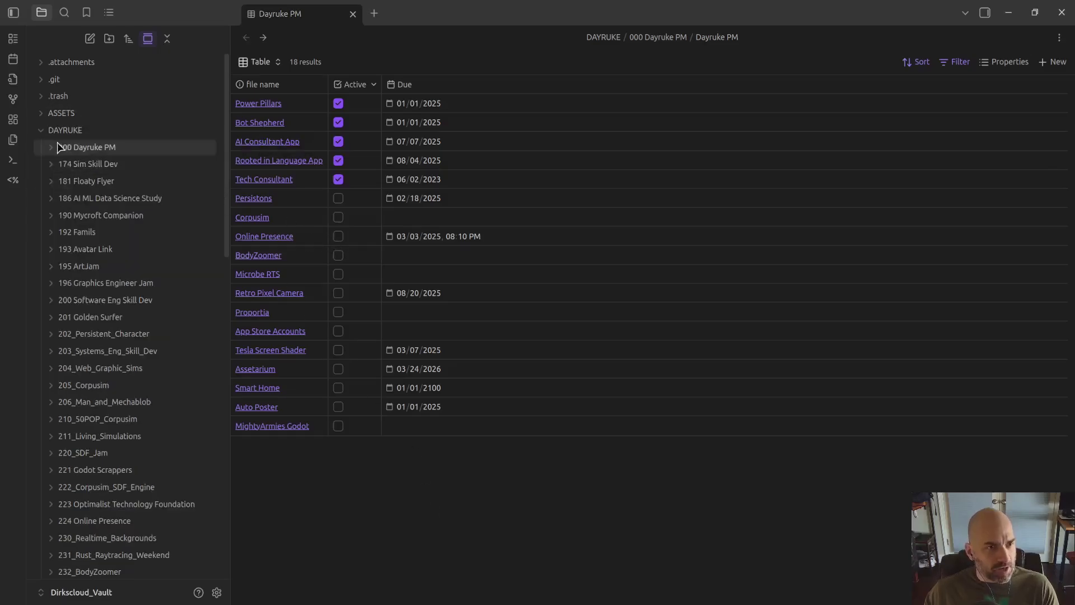
{"action": "left_click", "coordinate": [43, 132]}
{"action": "left_click", "coordinate": [48, 113]}
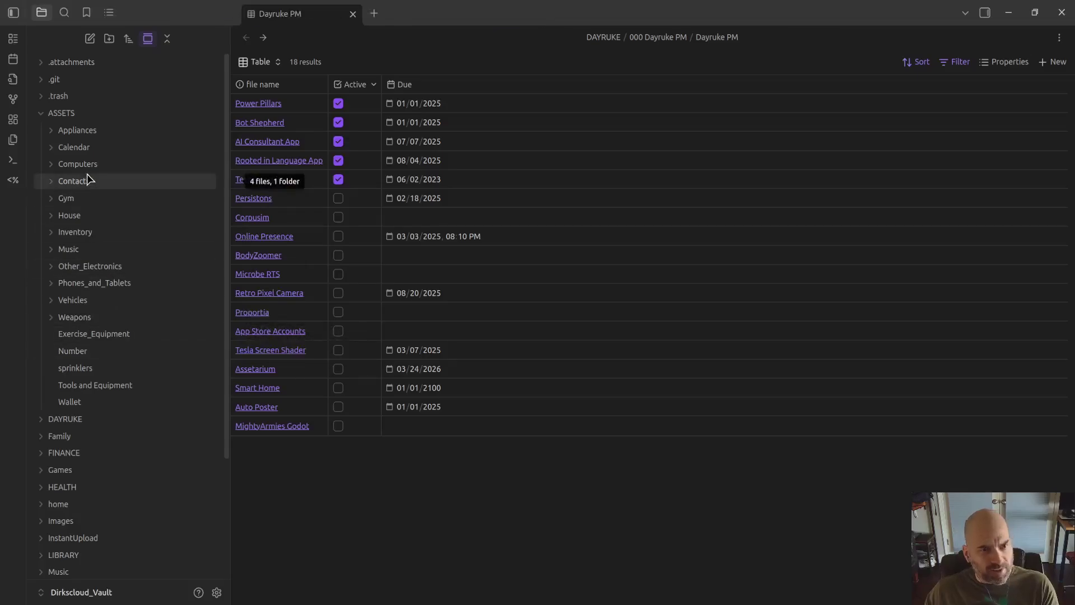
Create a Test assets folder inside ASSETS.
{"action": "right_click", "coordinate": [73, 117]}
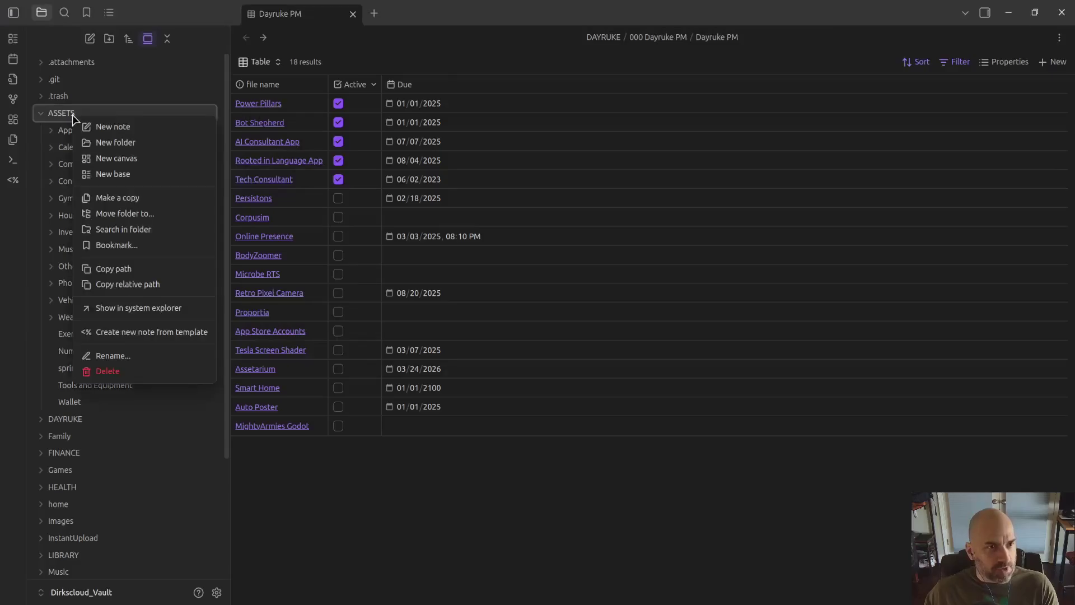
{"action": "left_click", "coordinate": [98, 143]}
{"action": "type", "text": "Test assets"}
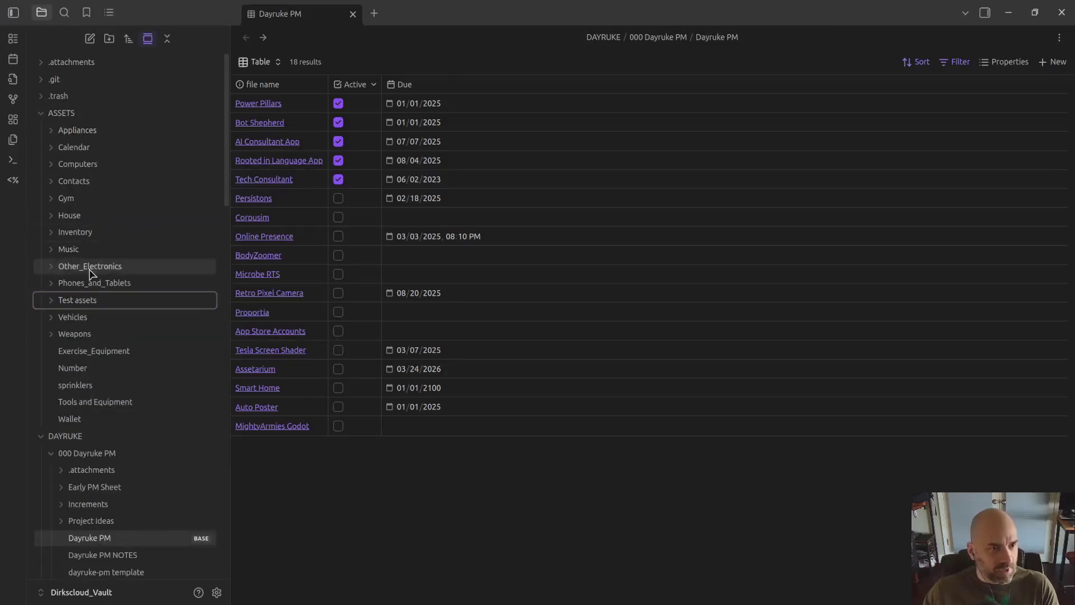
{"action": "left_click", "coordinate": [63, 298]}
Create a car 1 note with properties model toyota camry and qty 1.
{"action": "key", "text": "ctrl+n"}
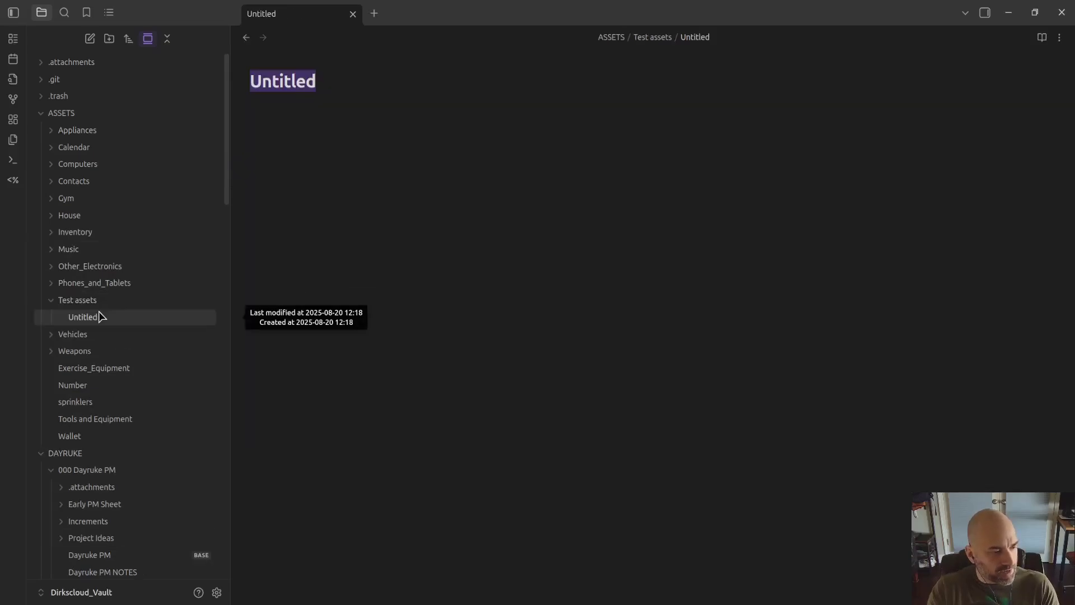
{"action": "type", "text": "car 1"}
{"action": "key", "text": "Return"}
{"action": "key", "text": "ctrl+p"}
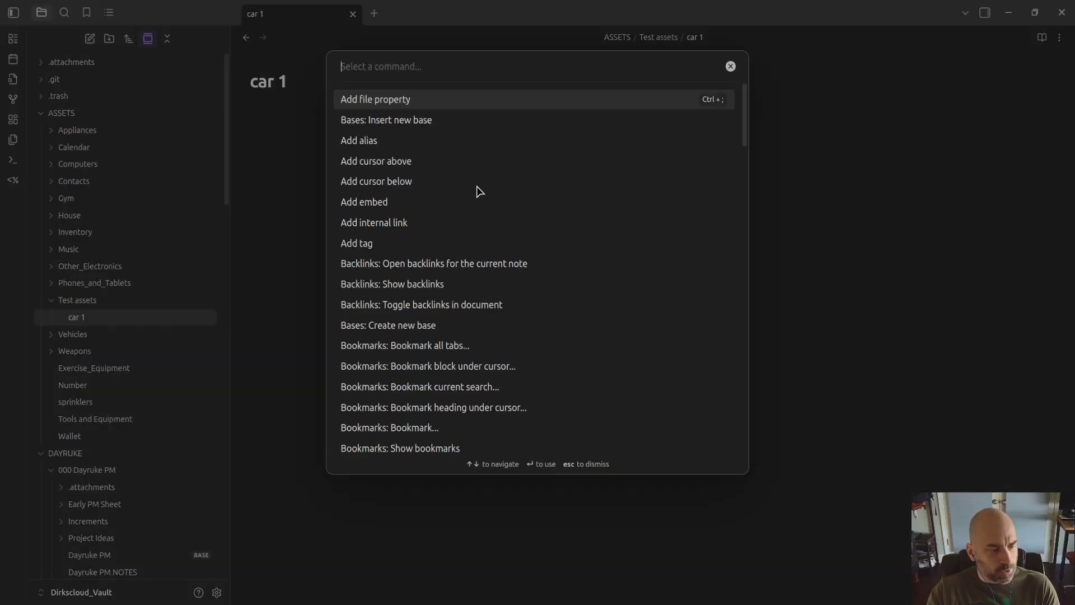
{"action": "key", "text": "Return"}
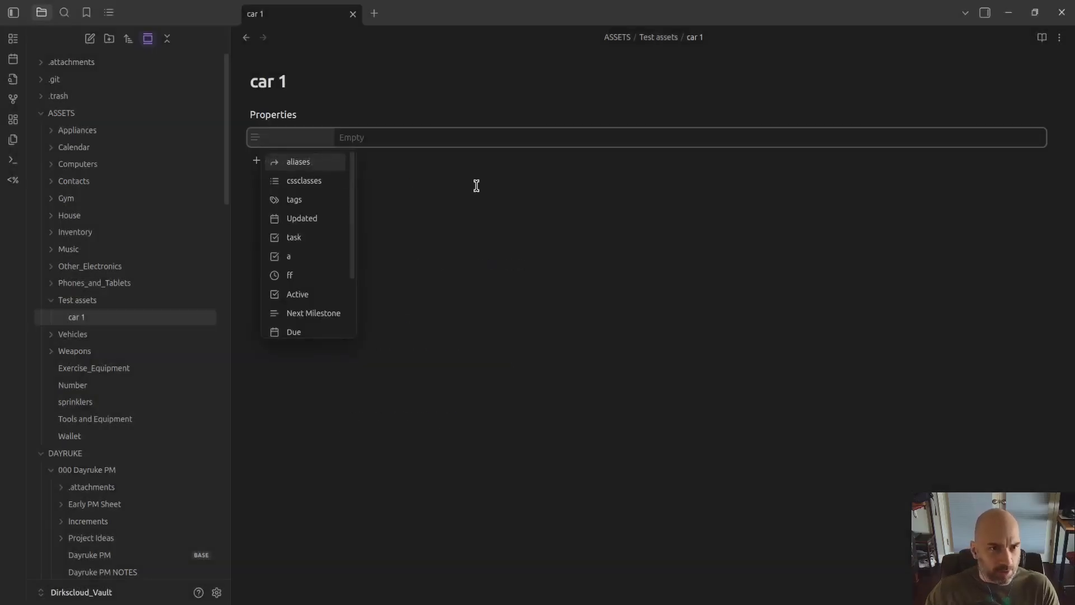
{"action": "type", "text": "model"}
{"action": "key", "text": "Return"}
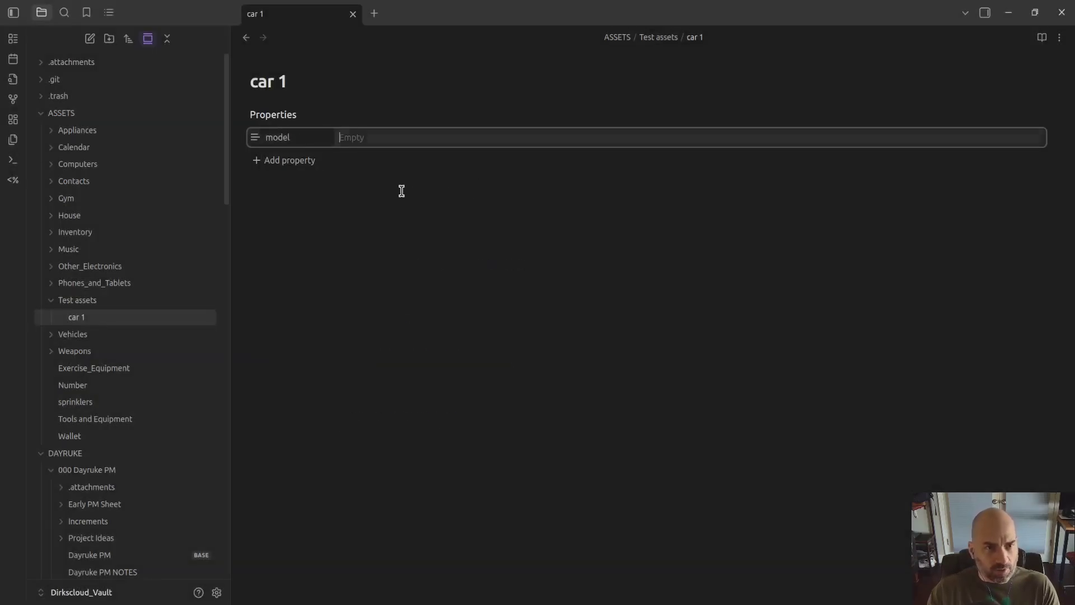
{"action": "type", "text": "toyota camry"}
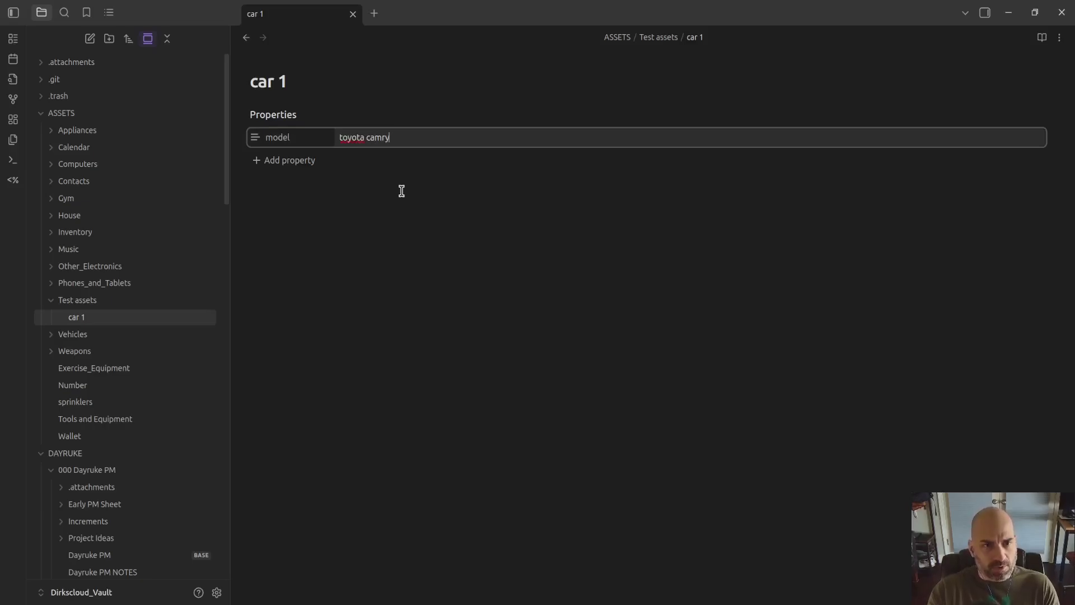
{"action": "left_click", "coordinate": [312, 162]}
{"action": "type", "text": "qt"}
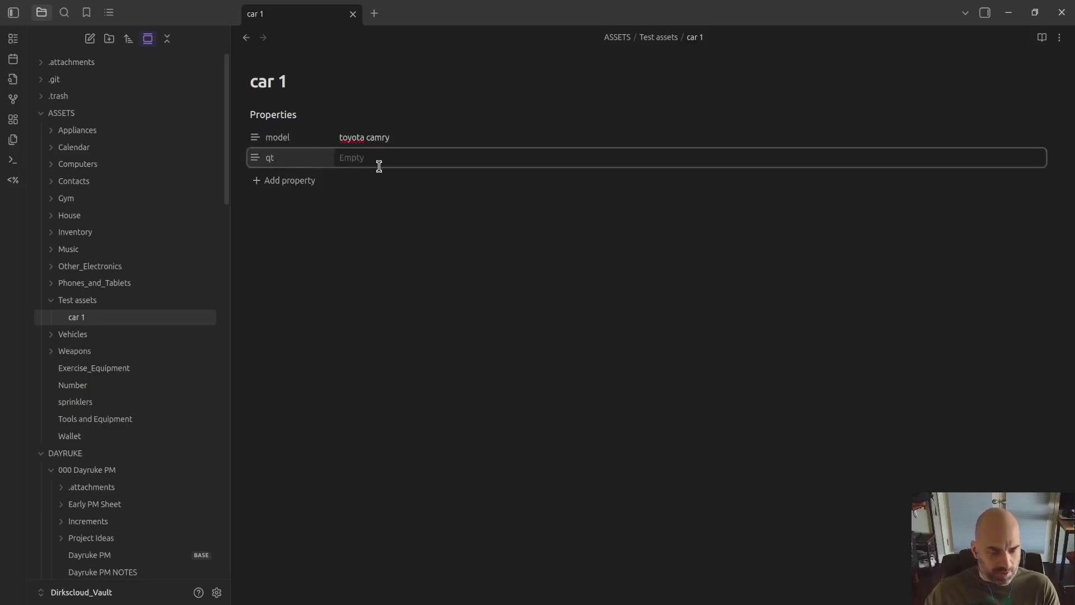
{"action": "type", "text": "y"}
{"action": "key", "text": "Return"}
{"action": "type", "text": "1"}
{"action": "key", "text": "Return"}
Add location garage to car 1, then create a car 2 note.
{"action": "right_click", "coordinate": [98, 306]}
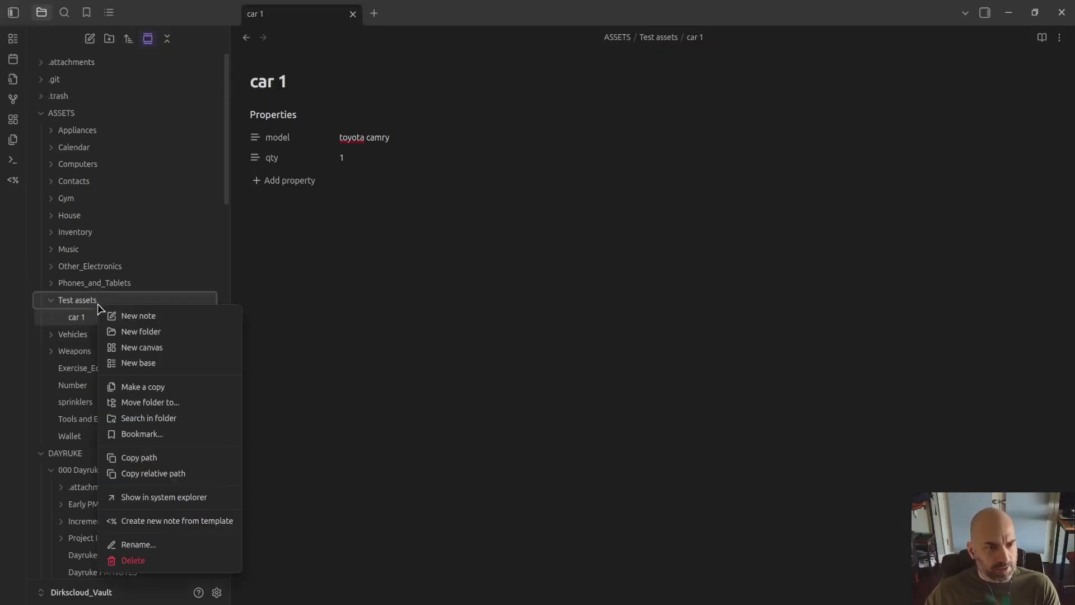
{"action": "key", "text": "Escape"}
{"action": "left_click", "coordinate": [290, 181]}
{"action": "type", "text": "location"}
{"action": "key", "text": "Return"}
{"action": "type", "text": "garage"}
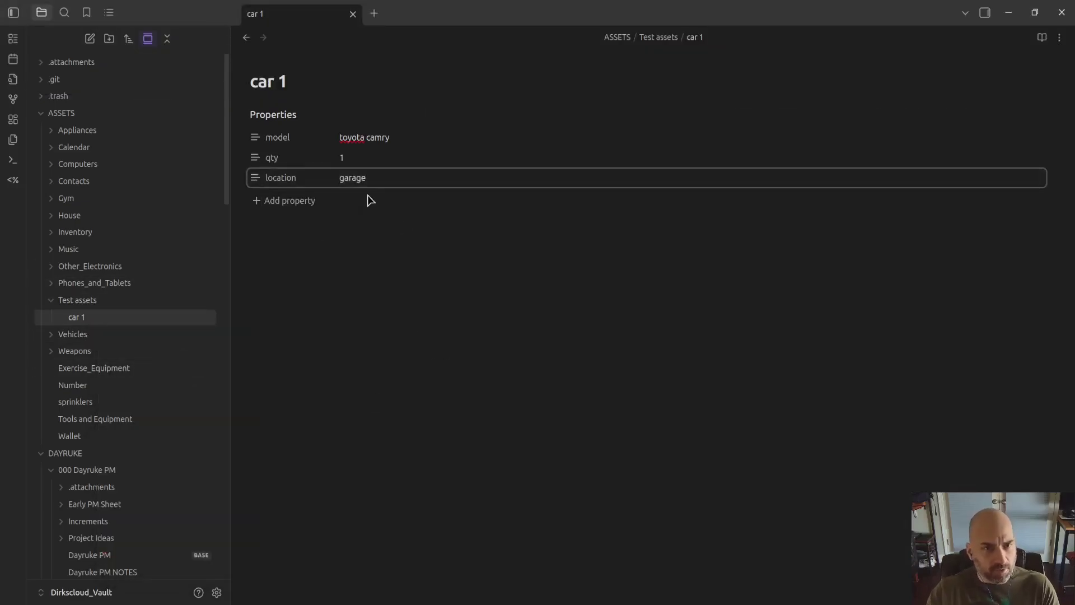
{"action": "key", "text": "ctrl+n"}
{"action": "type", "text": "car 2"}
{"action": "key", "text": "Return"}
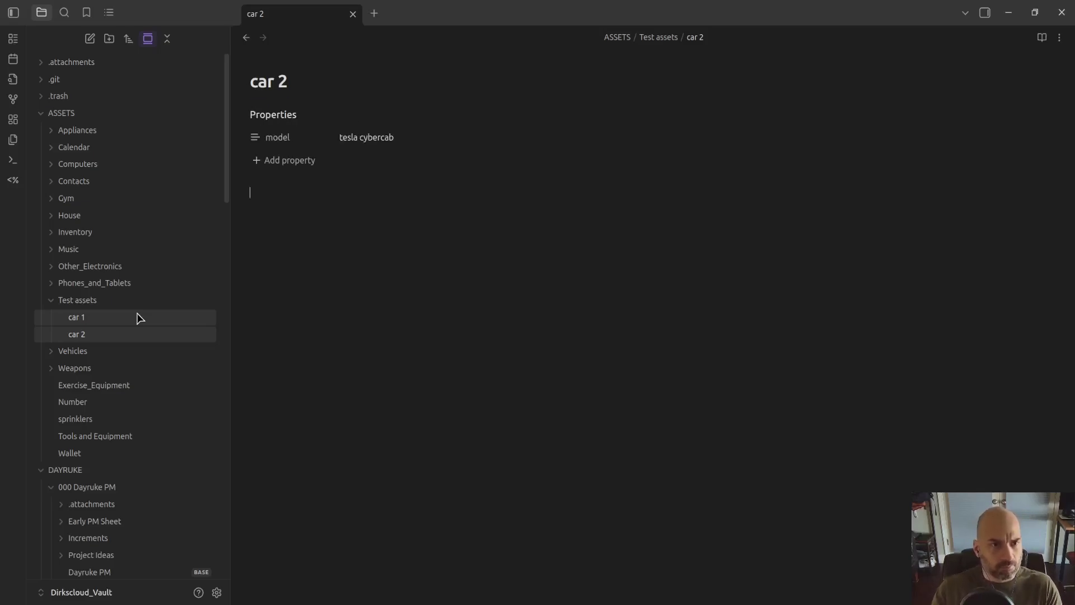
Give car 2 frontmatter model tesla cybercab, location garage, qty 3, and the body line 'part of my fleet'.
{"action": "type", "text": "model: tesla cyberca"}
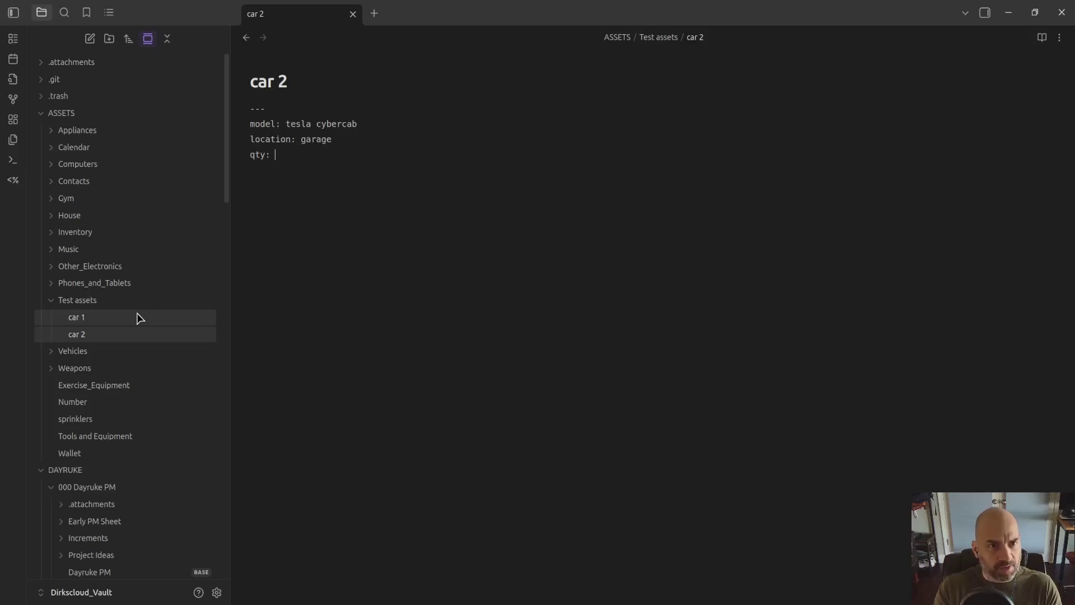
{"action": "type", "text": "---"}
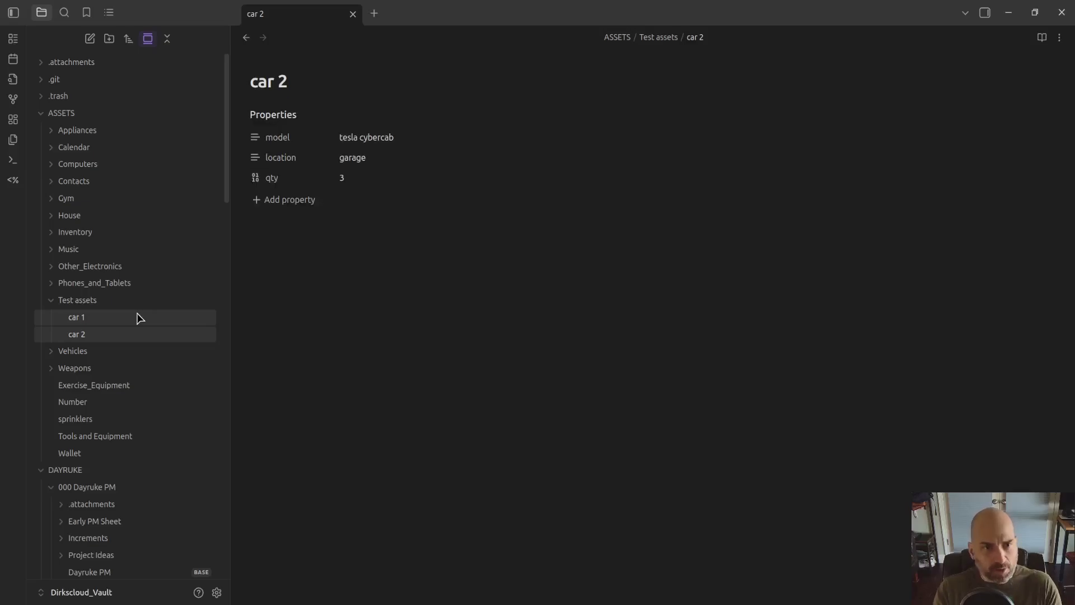
{"action": "type", "text": "additional stuff"}
{"action": "key", "text": "shift+Home"}
{"action": "type", "text": "part of my fleet"}
Add a '## misc in' heading above the fleet line and create another new note.
{"action": "key", "text": "Home"}
{"action": "key", "text": "Return"}
{"action": "key", "text": "Up"}
{"action": "type", "text": "## misc in"}
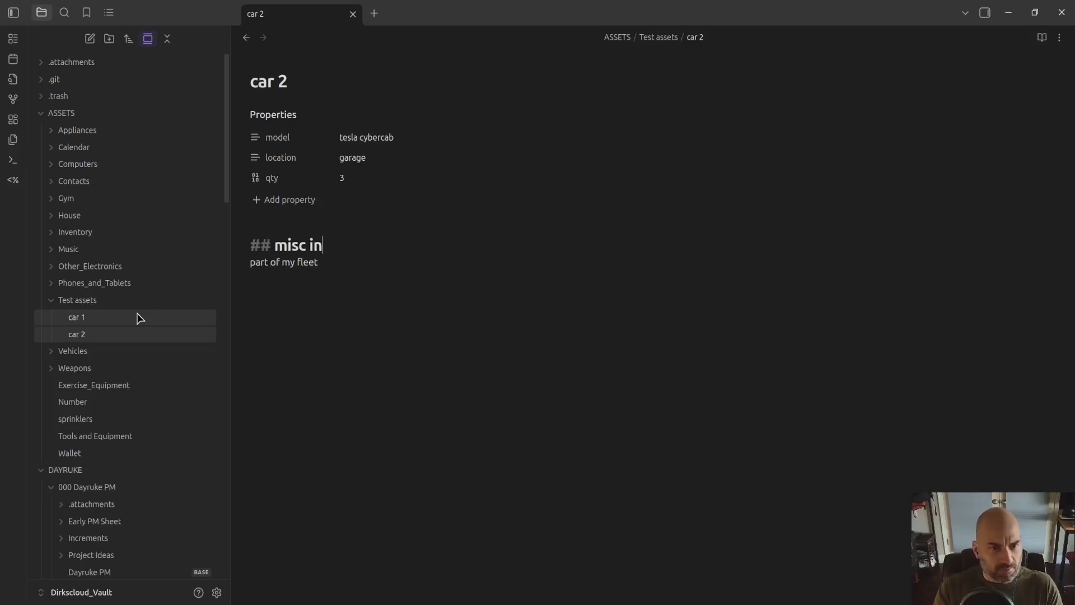
{"action": "key", "text": "ctrl+n"}
{"action": "key", "text": "BackSpace"}
Title the note 'food related item' and add properties model fork and qty 12.
{"action": "type", "text": "food related item"}
{"action": "key", "text": "Return"}
{"action": "key", "text": "ctrl+p"}
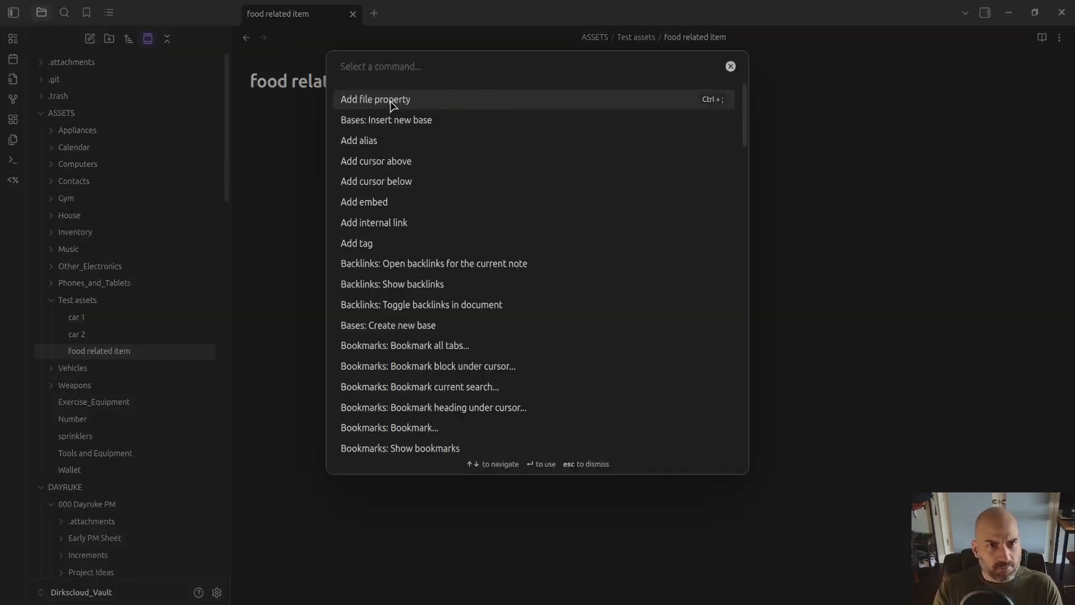
{"action": "left_click", "coordinate": [392, 106]}
{"action": "type", "text": "model"}
{"action": "key", "text": "Tab"}
{"action": "type", "text": "fork"}
{"action": "left_click", "coordinate": [297, 159]}
{"action": "type", "text": "qty"}
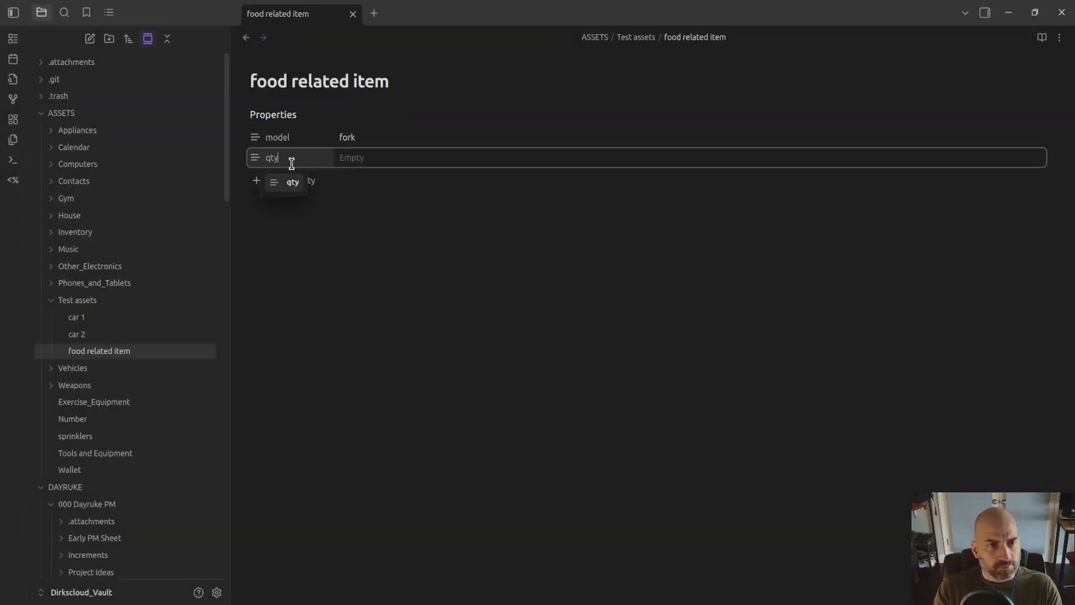
{"action": "key", "text": "Tab"}
{"action": "type", "text": "12"}
Add location kitchen and manf date 1800, then write 'i got these in Poland' in the body.
{"action": "key", "text": "Return"}
{"action": "type", "text": "location"}
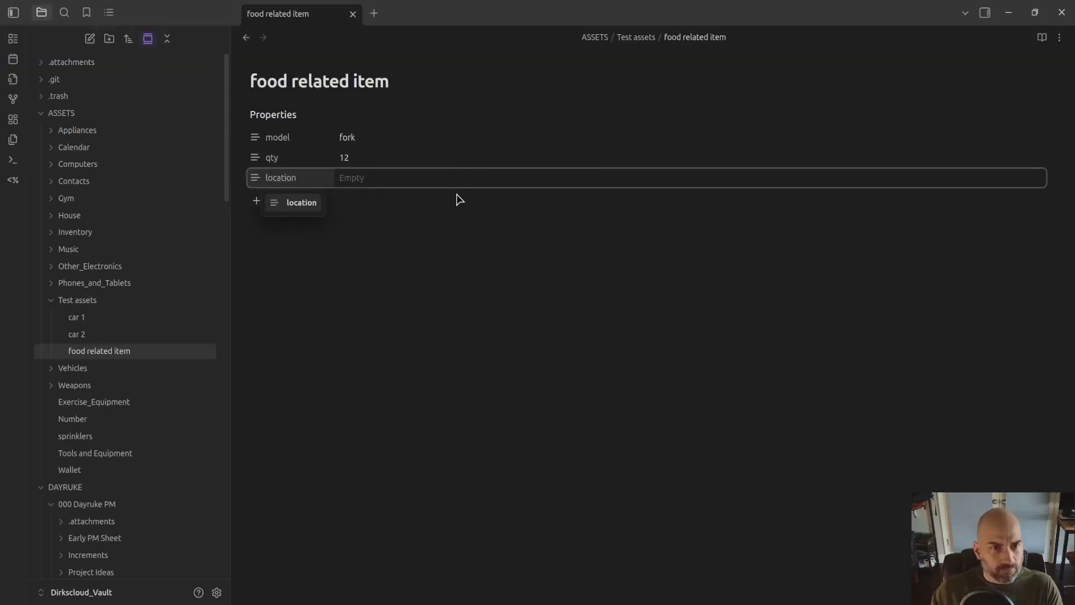
{"action": "key", "text": "Tab"}
{"action": "type", "text": "k"}
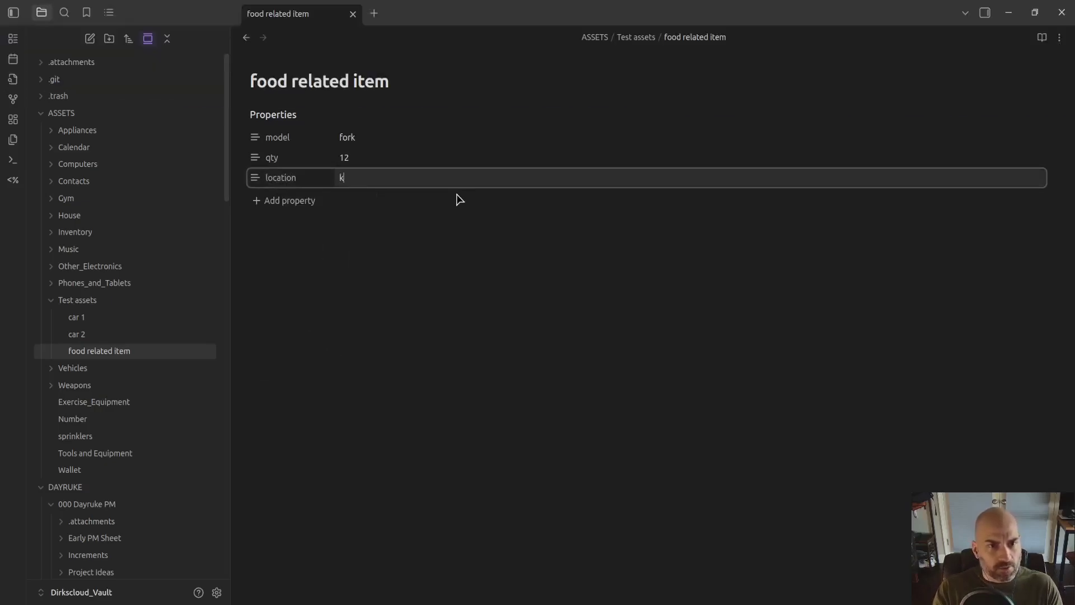
{"action": "key", "text": "Return"}
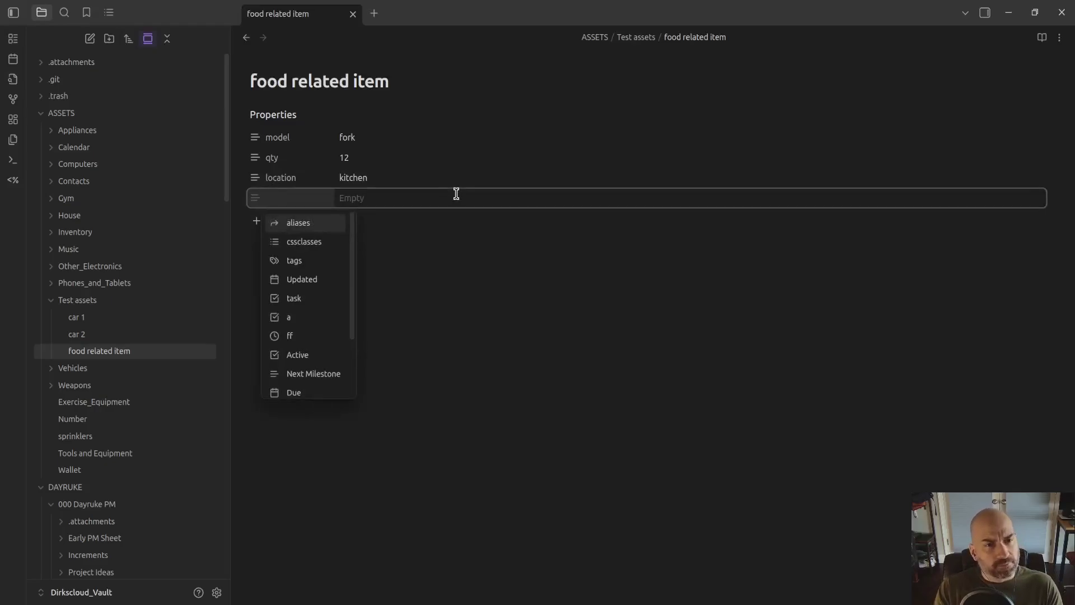
{"action": "type", "text": "manf date"}
{"action": "key", "text": "Tab"}
{"action": "type", "text": "1800"}
{"action": "left_click", "coordinate": [457, 295]}
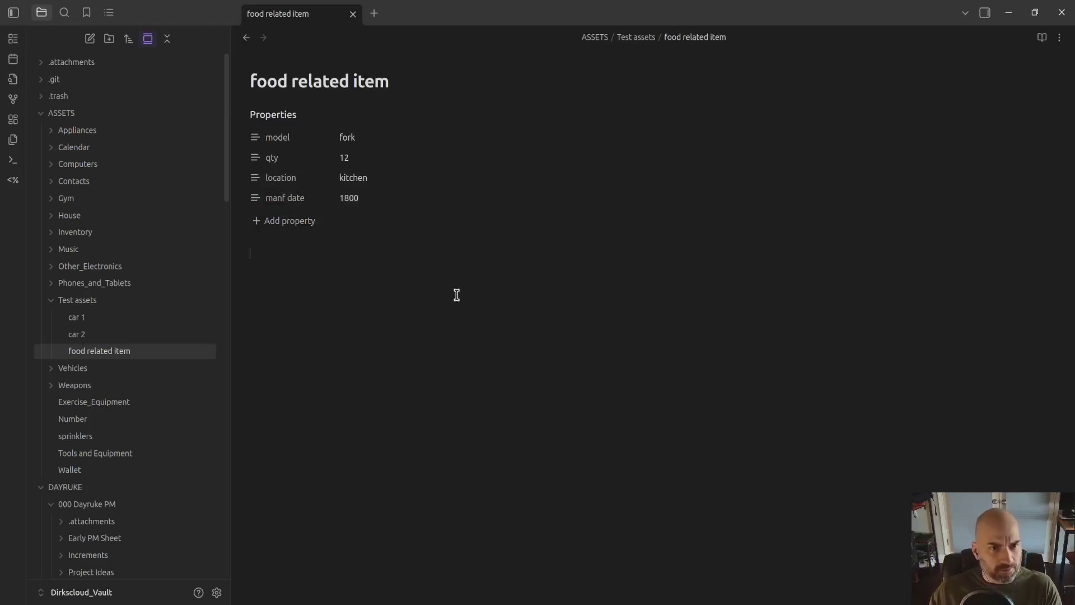
{"action": "type", "text": "i got these in Poland"}
{"action": "key", "text": "Return"}
{"action": "key", "text": "Return"}
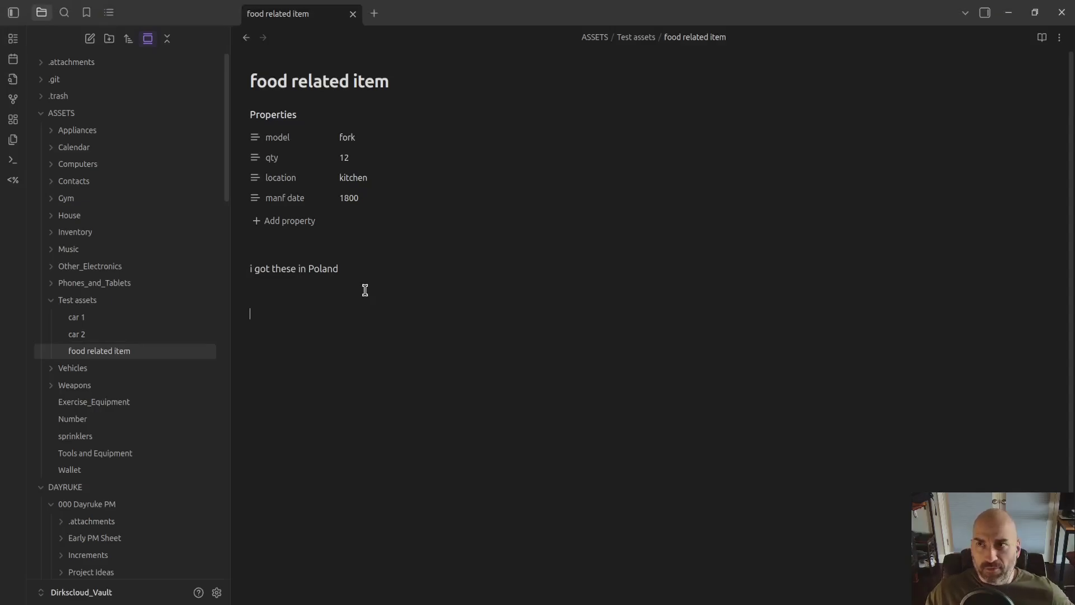
{"action": "key", "text": "BackSpace"}
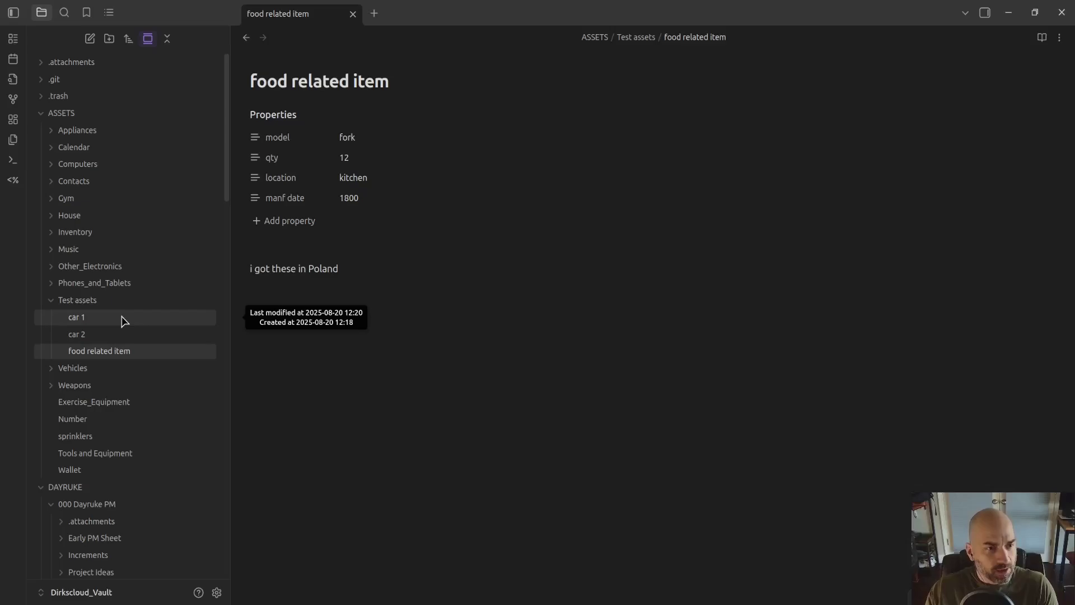
Create a new note titled My Assets in the Test assets folder.
{"action": "right_click", "coordinate": [112, 303]}
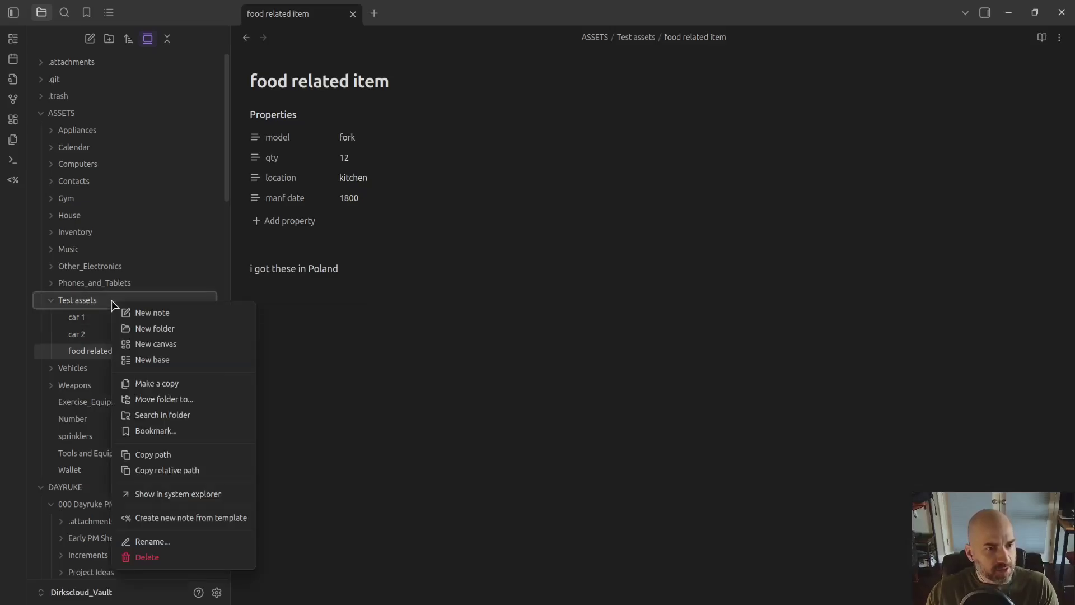
{"action": "left_click", "coordinate": [129, 313]}
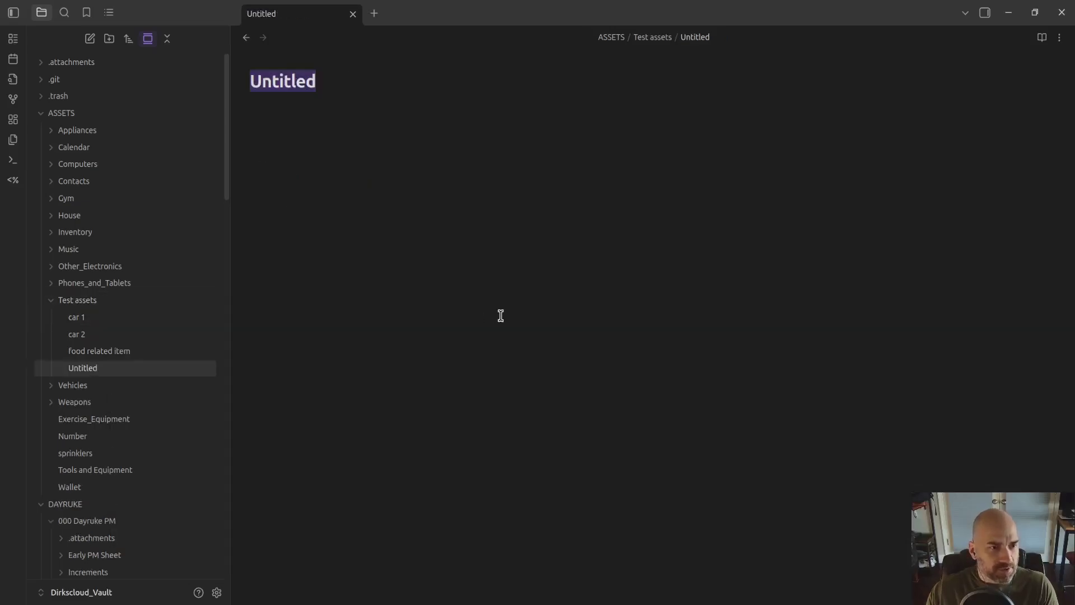
{"action": "type", "text": "My Assets"}
{"action": "key", "text": "Return"}
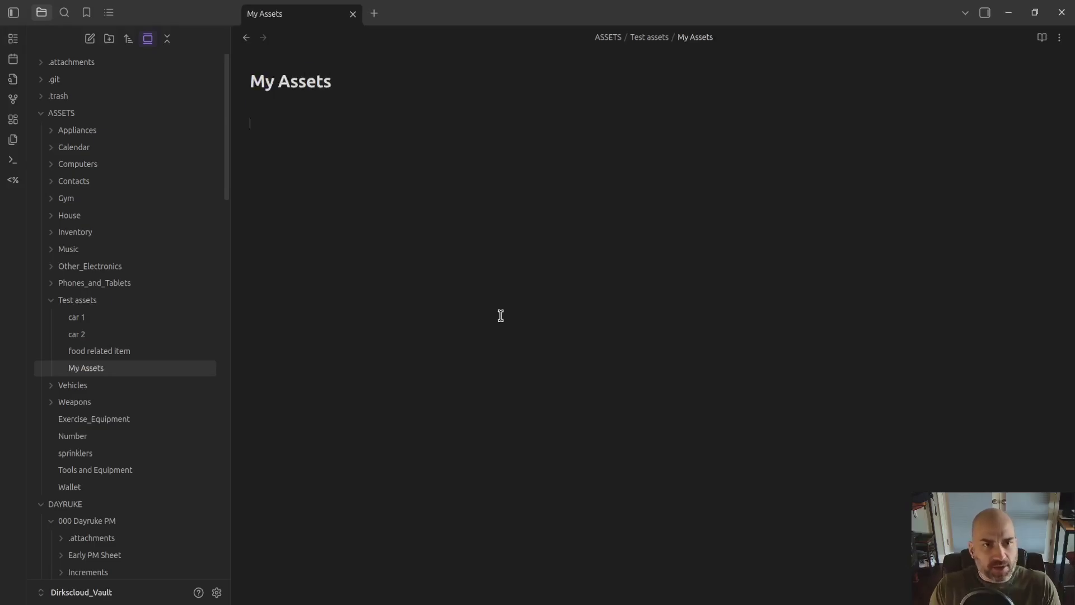
Add a '# Introduction' heading, the line 'These are a few of my favorite things', and a new embedded base.
{"action": "type", "text": "# Introdution"}
{"action": "key", "text": "Left"}
{"action": "key", "text": "Left"}
{"action": "key", "text": "Left"}
{"action": "key", "text": "Left"}
{"action": "type", "text": "c"}
{"action": "key", "text": "End"}
{"action": "key", "text": "Return"}
{"action": "type", "text": "These are a few of my favorite things"}
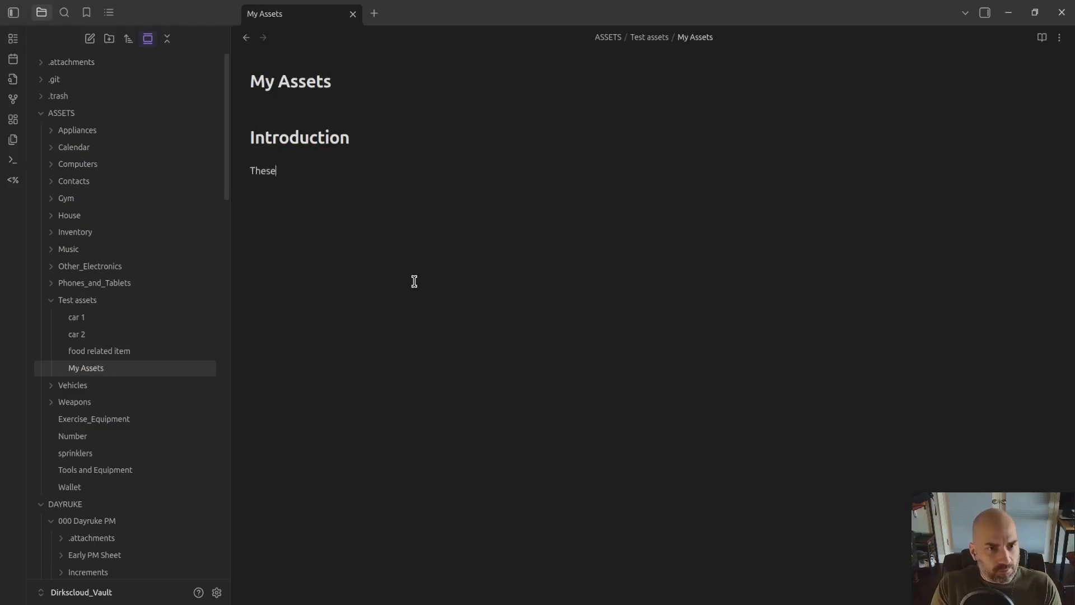
{"action": "key", "text": "Return"}
{"action": "key", "text": "Return"}
{"action": "key", "text": "ctrl+p"}
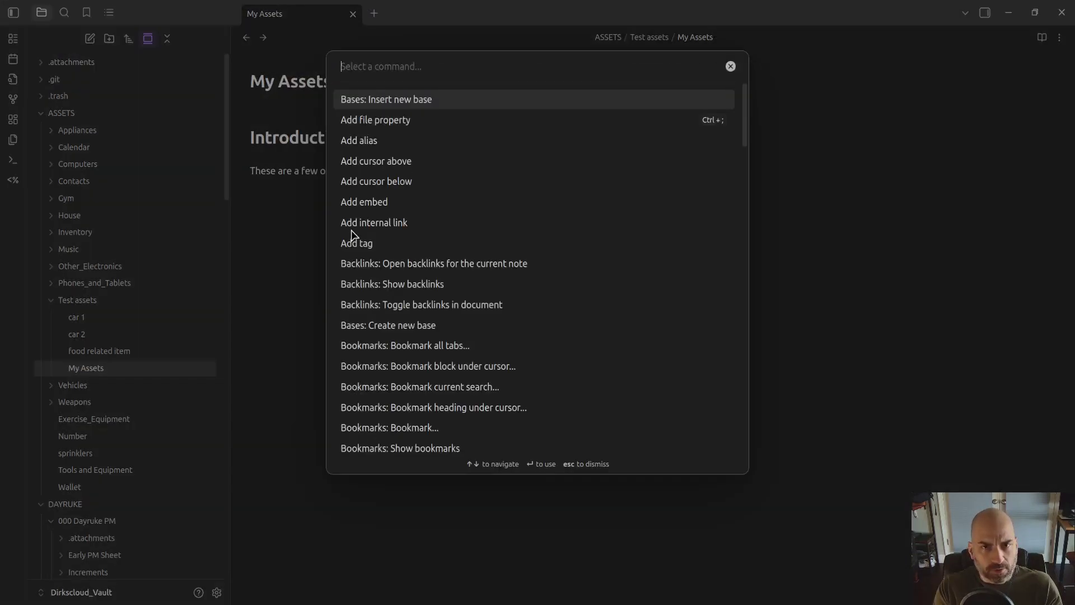
{"action": "key", "text": "Return"}
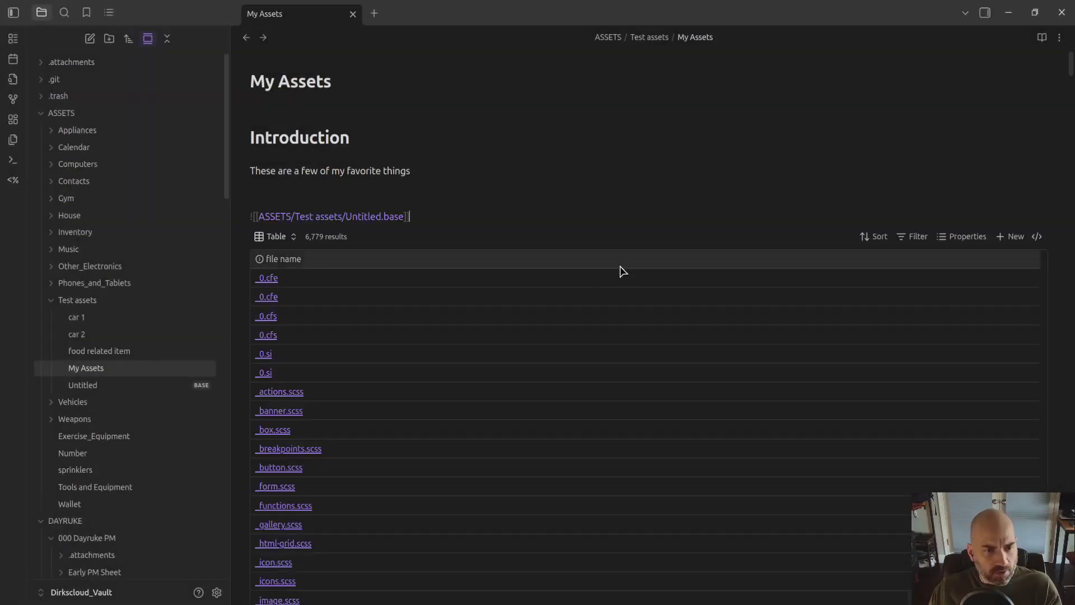
Change the base filter from 'links to' to 'in folder' ASSETS/Test assets, then return to the line above the table.
{"action": "left_click", "coordinate": [904, 245]}
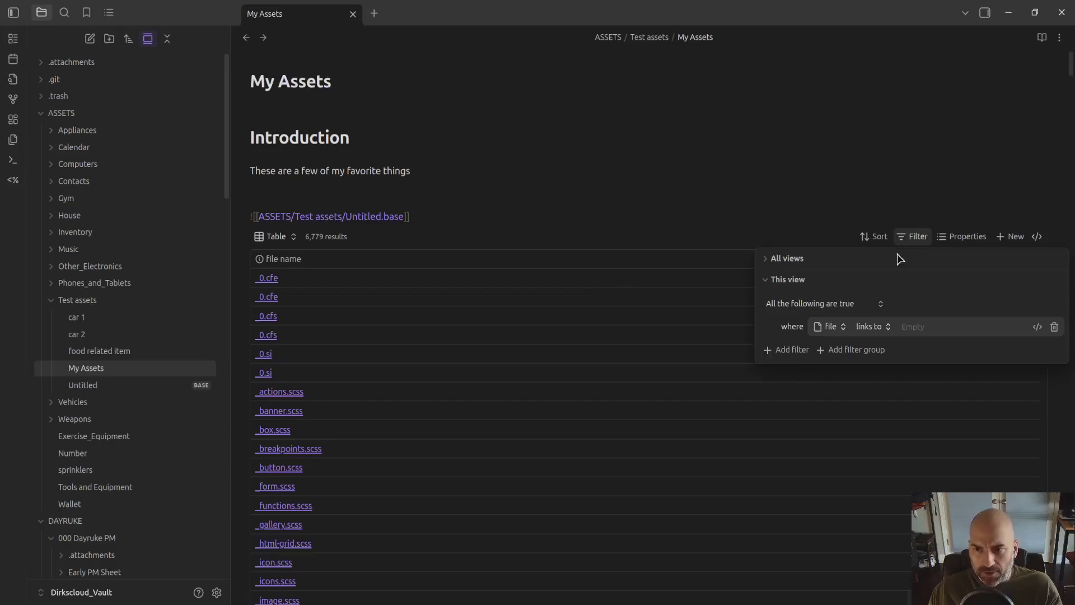
{"action": "left_click", "coordinate": [883, 327]}
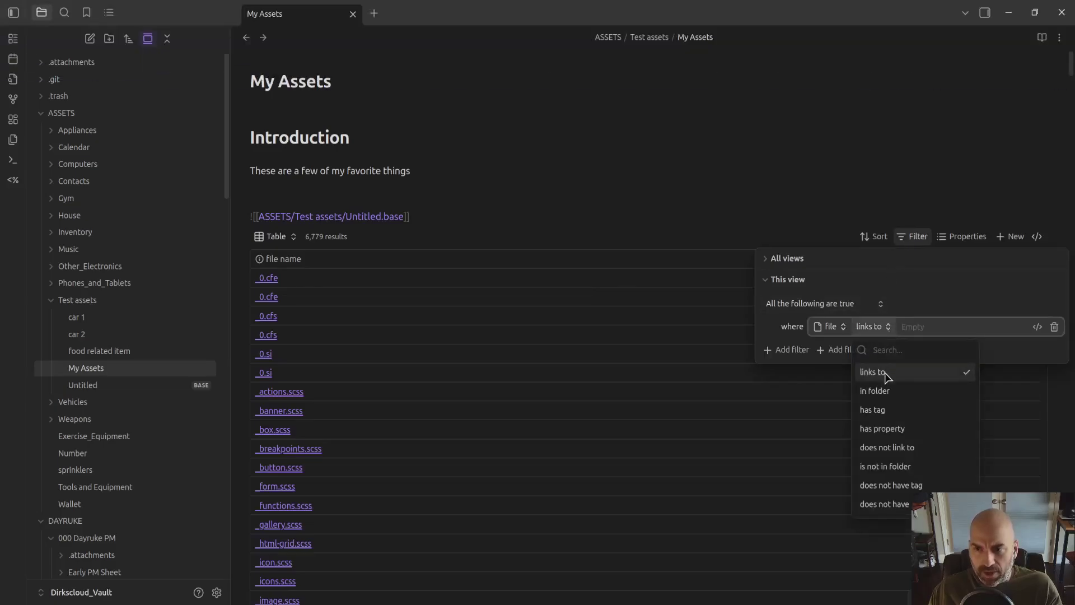
{"action": "left_click", "coordinate": [876, 390]}
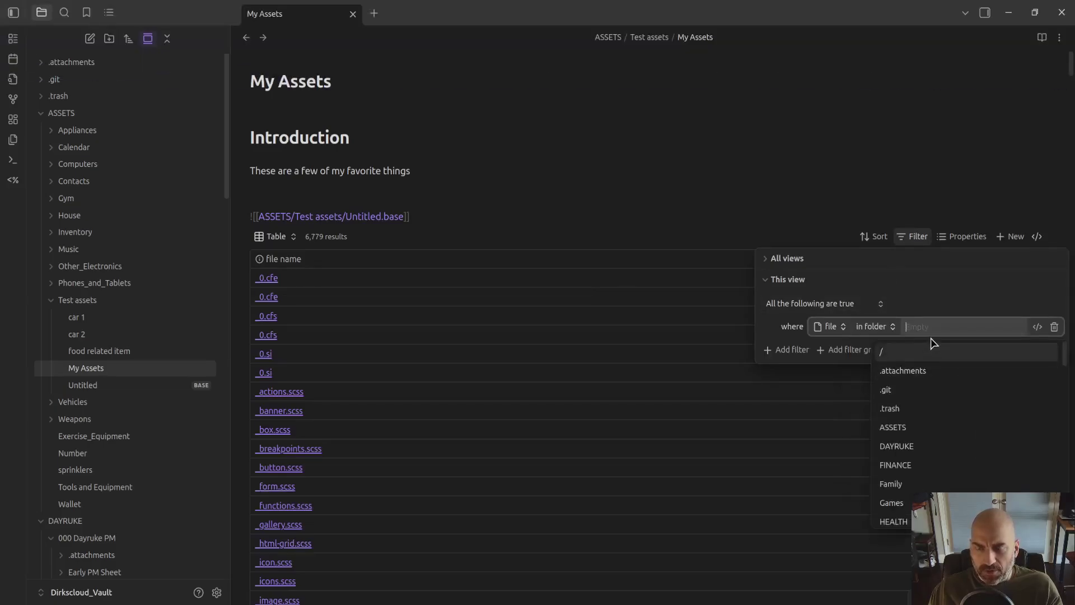
{"action": "type", "text": "test as"}
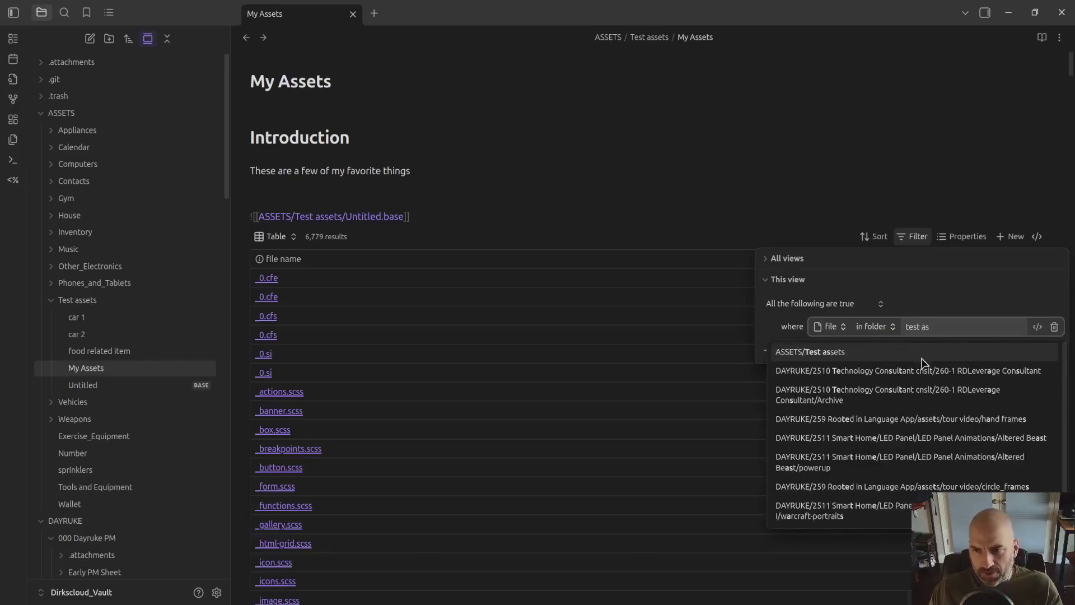
{"action": "left_click", "coordinate": [921, 359]}
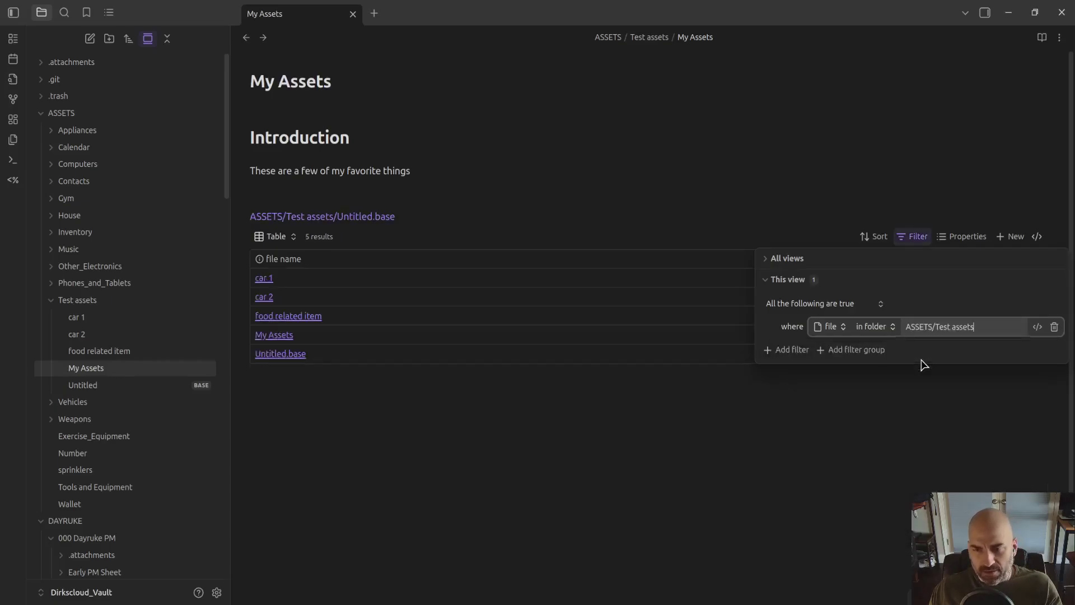
{"action": "left_click", "coordinate": [704, 465]}
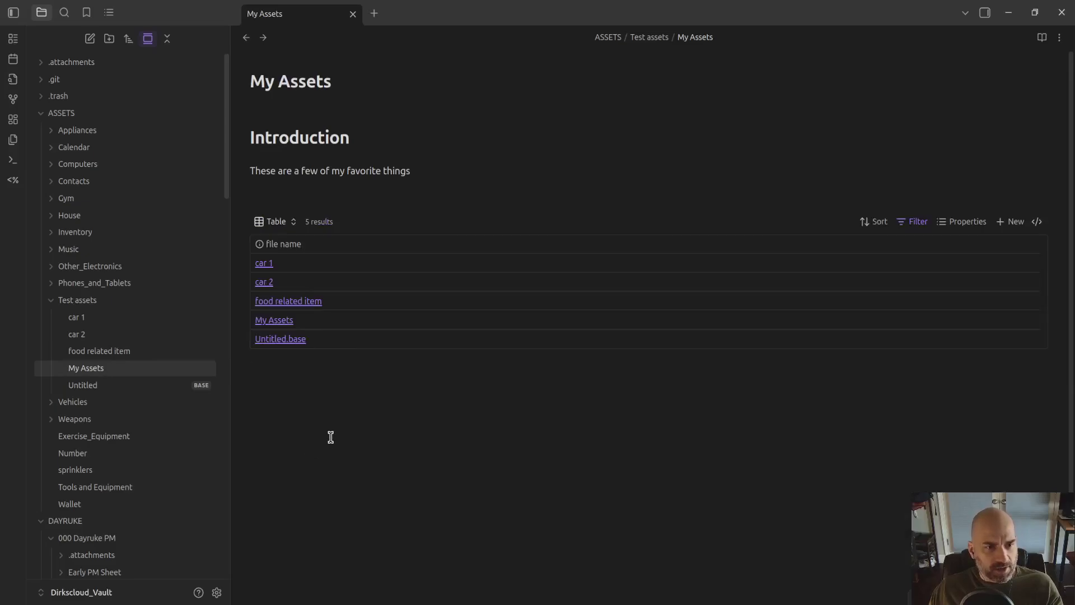
{"action": "key", "text": "Up"}
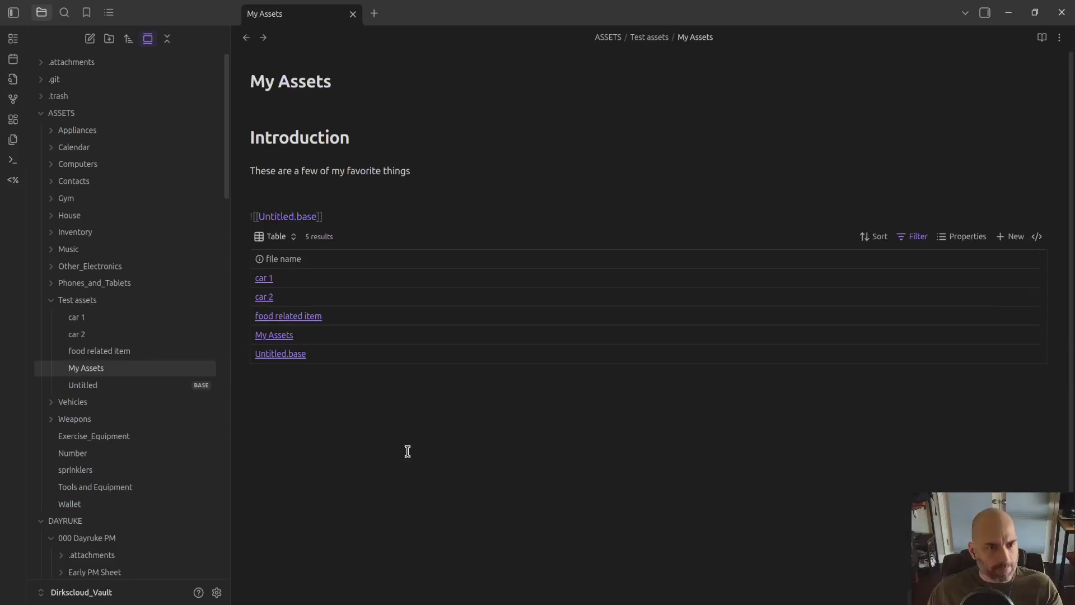
{"action": "left_click", "coordinate": [358, 203]}
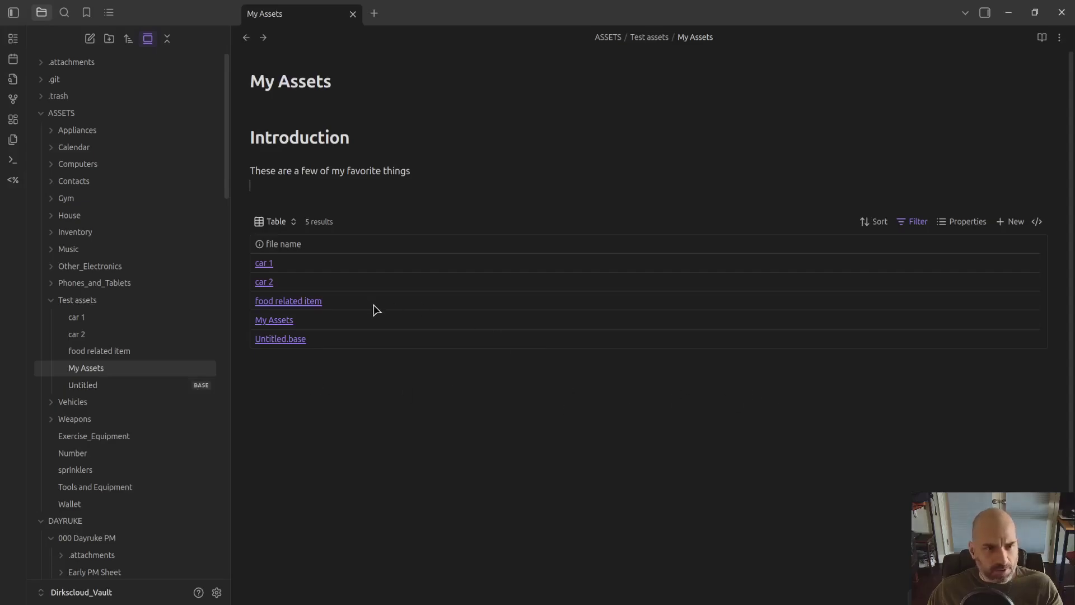
Duplicate the Untitled base and rename the original to 'garage assets'.
{"action": "right_click", "coordinate": [171, 392]}
{"action": "left_click", "coordinate": [115, 387]}
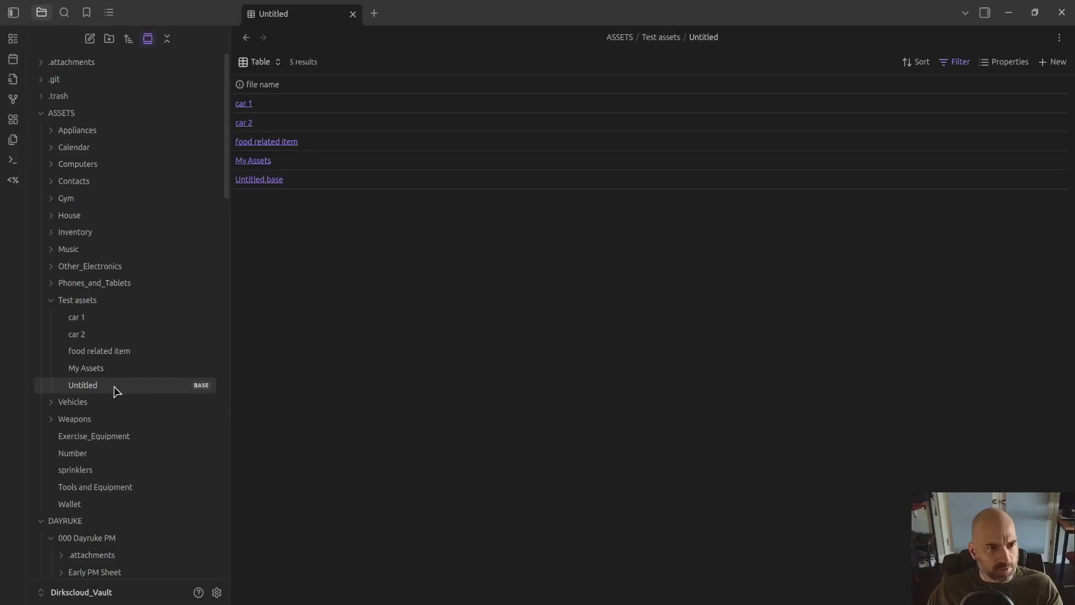
{"action": "right_click", "coordinate": [116, 387]}
{"action": "left_click", "coordinate": [159, 185]}
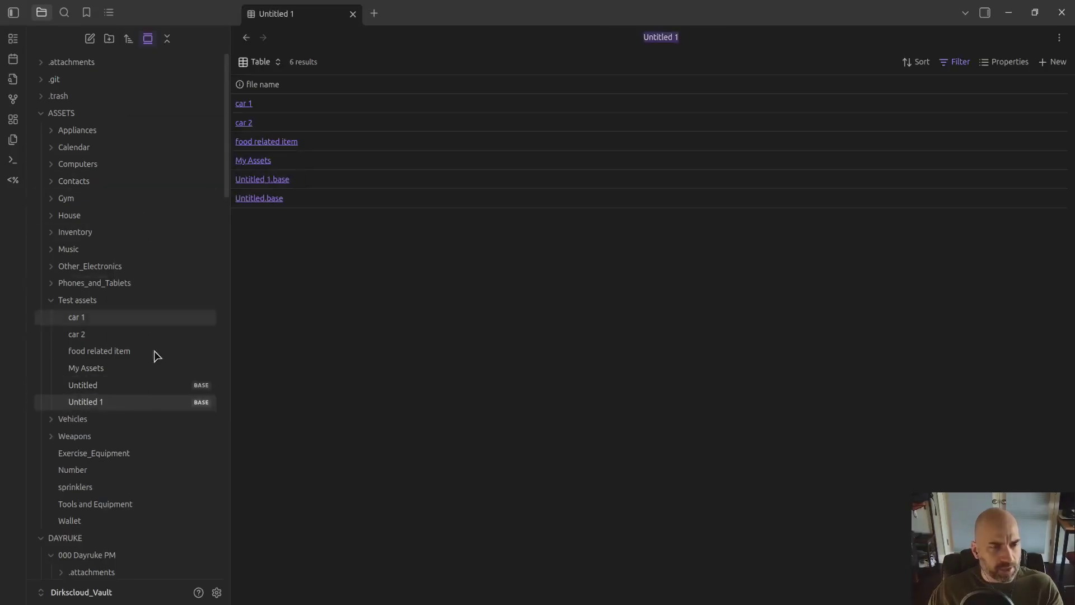
{"action": "right_click", "coordinate": [123, 386]}
{"action": "left_click", "coordinate": [161, 357]}
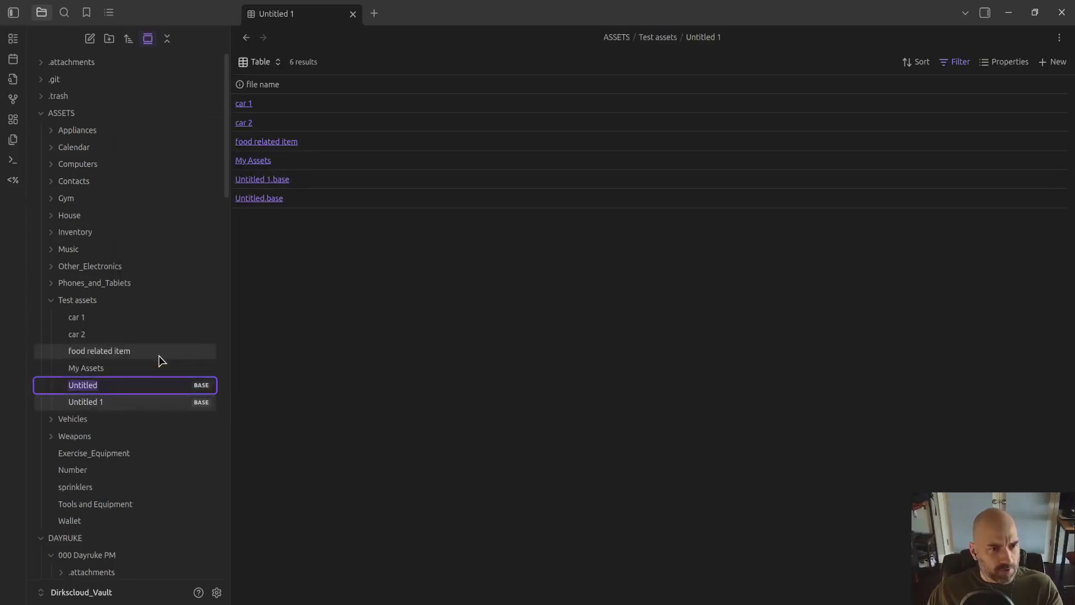
{"action": "type", "text": "garage"}
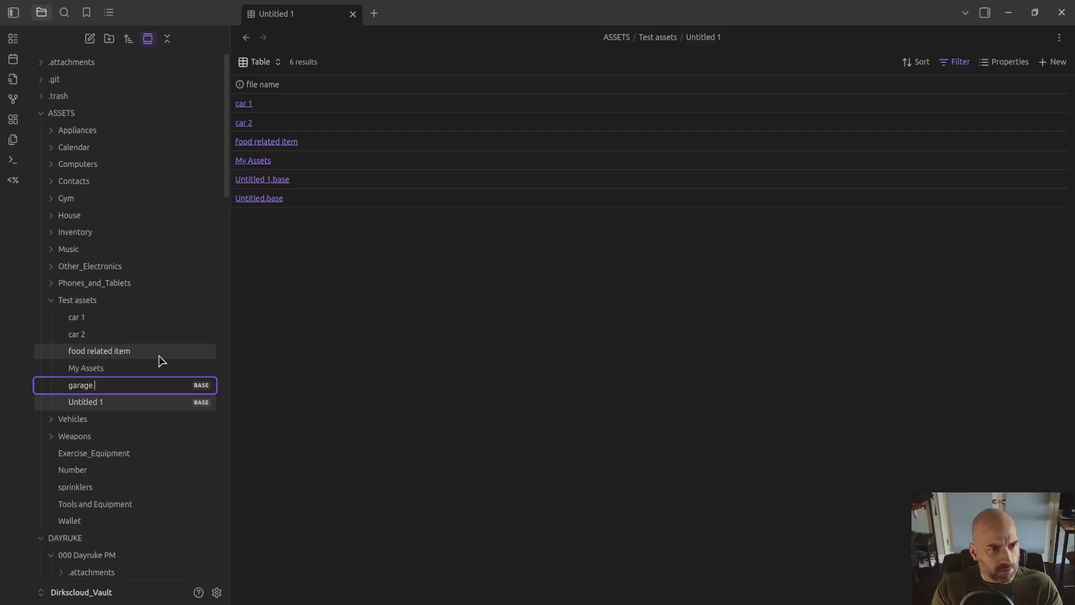
{"action": "type", "text": " assets"}
{"action": "key", "text": "Return"}
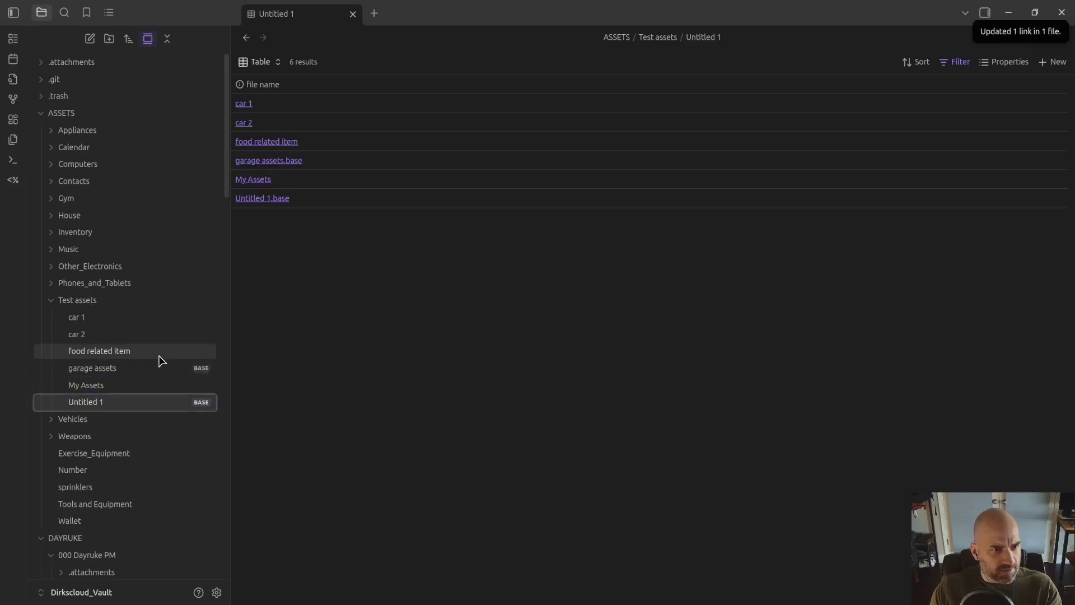
Rename the Untitled 1 copy to 'kitchen assets' and open the My Assets note.
{"action": "key", "text": "F2"}
{"action": "type", "text": "kitchen assets"}
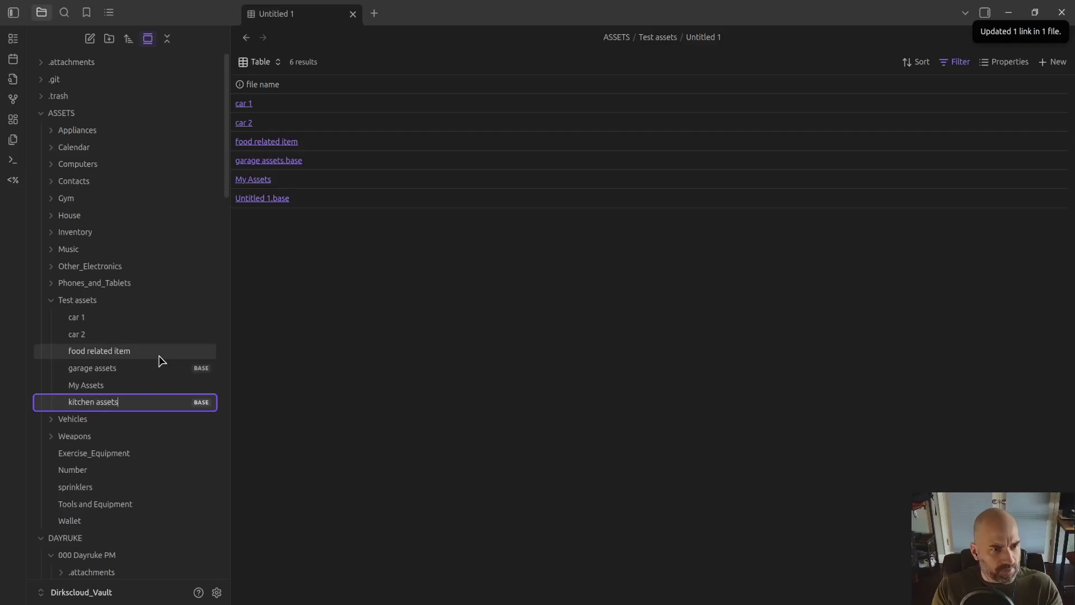
{"action": "key", "text": "Return"}
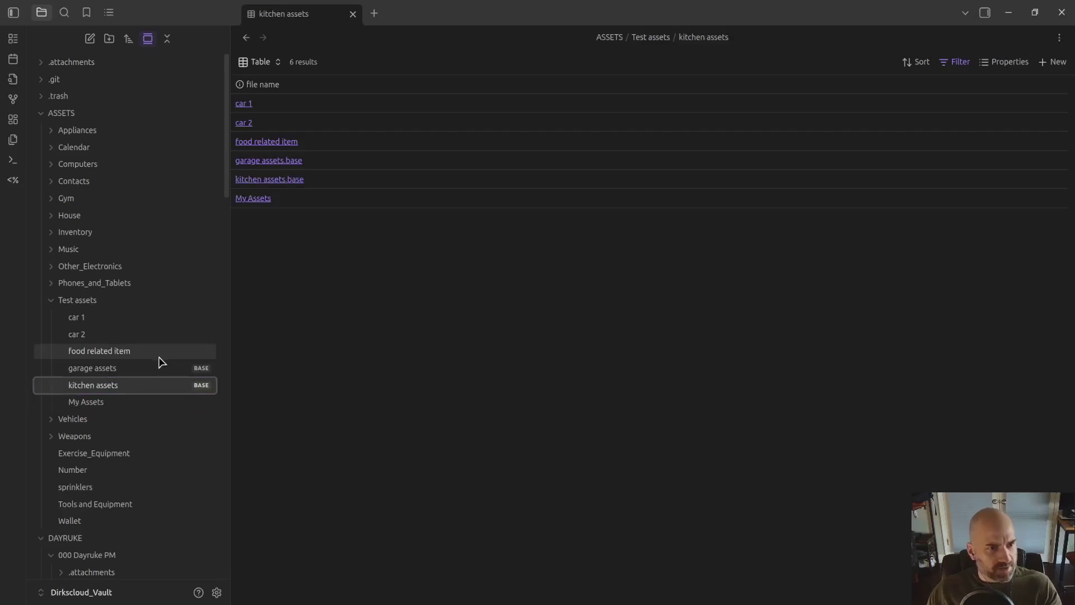
{"action": "left_click", "coordinate": [130, 403]}
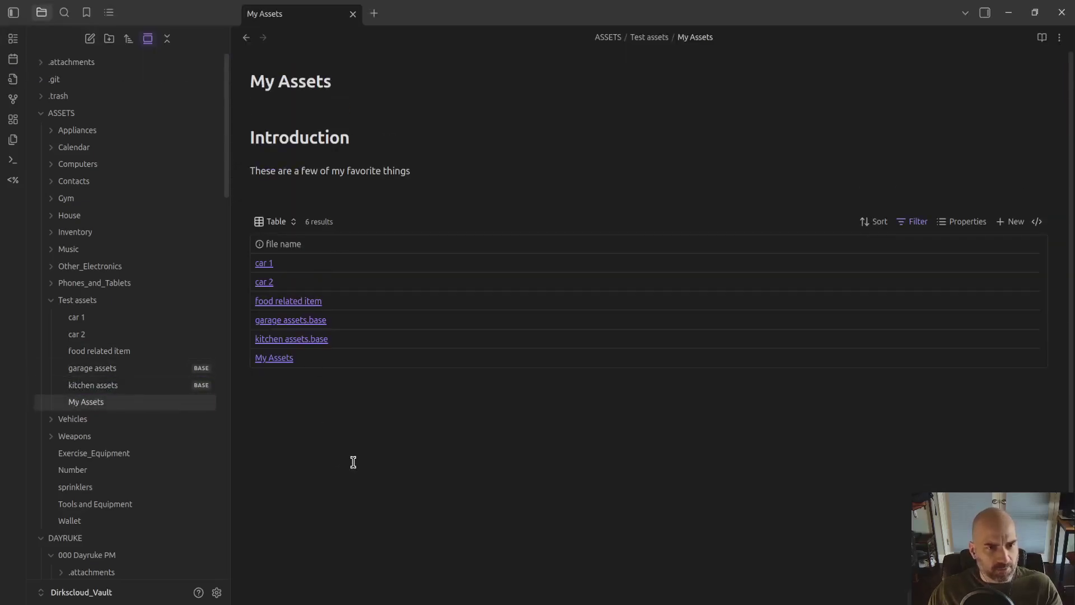
Add a '## Garage' heading above the table and paste the ![[garage assets.base]] embed beneath it.
{"action": "left_click", "coordinate": [282, 200]}
{"action": "key", "text": "Return"}
{"action": "type", "text": "## "}
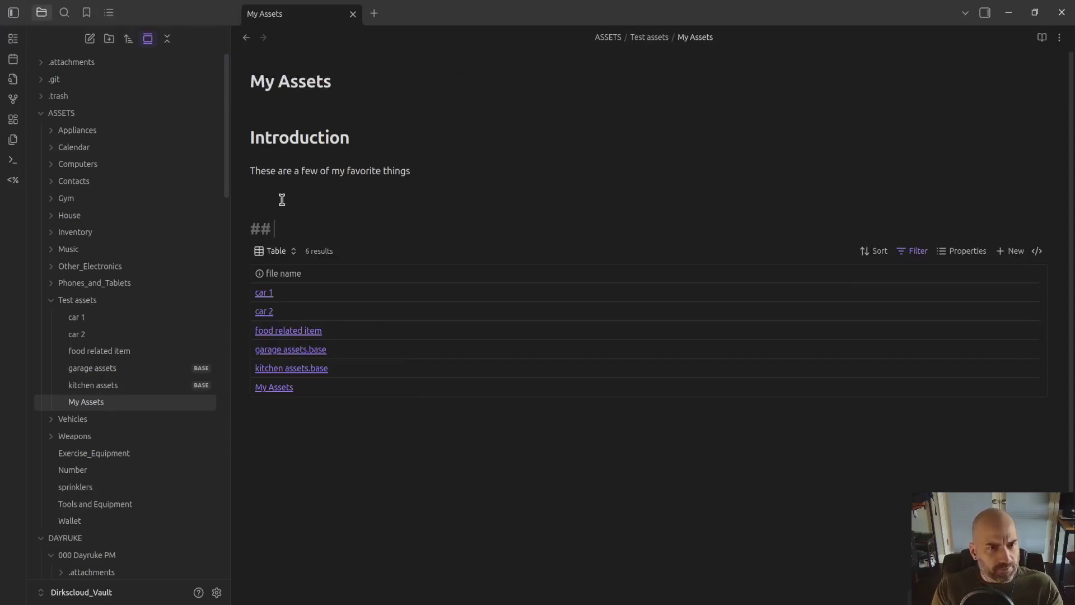
{"action": "type", "text": "Garage"}
{"action": "key", "text": "Return"}
{"action": "type", "text": "![[garage assets.base]]"}
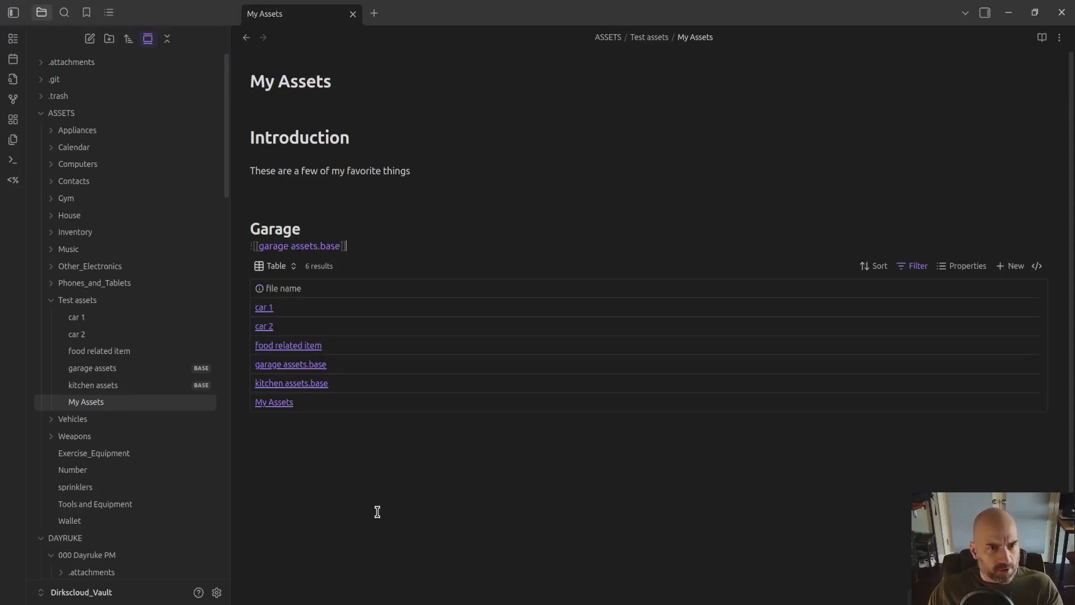
Add a '## Kitchen' heading below the Garage table.
{"action": "key", "text": "Return"}
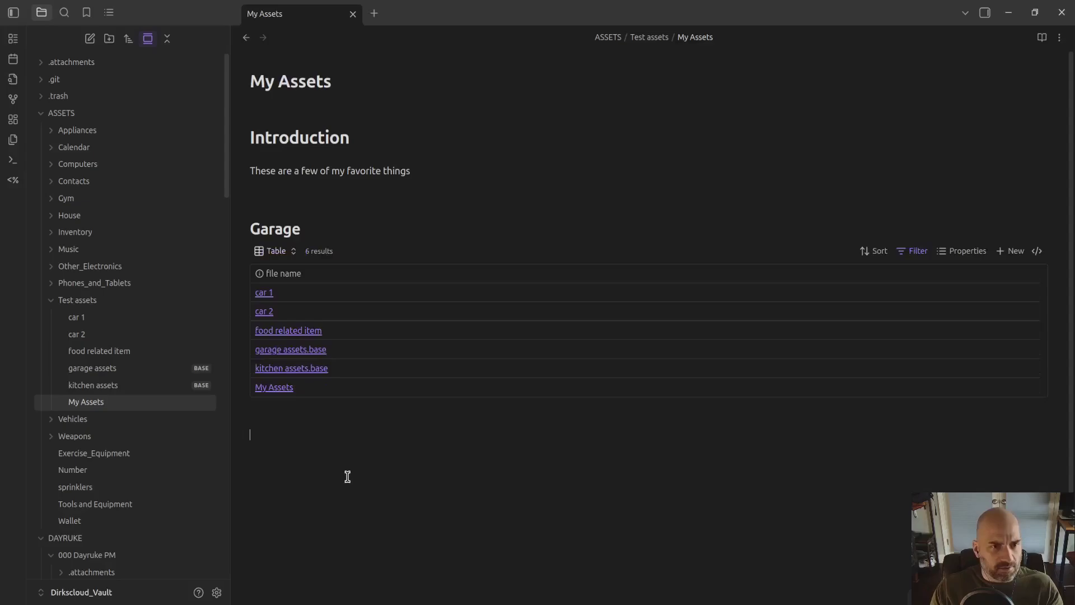
{"action": "type", "text": "## Kitchen"}
{"action": "key", "text": "Return"}
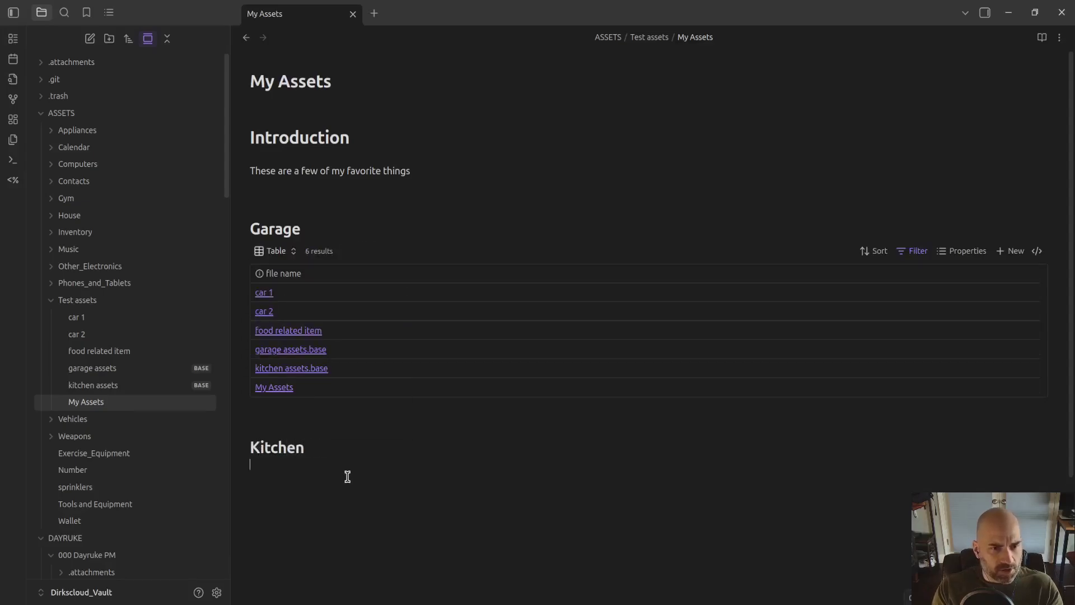
{"action": "key", "text": "BackSpace"}
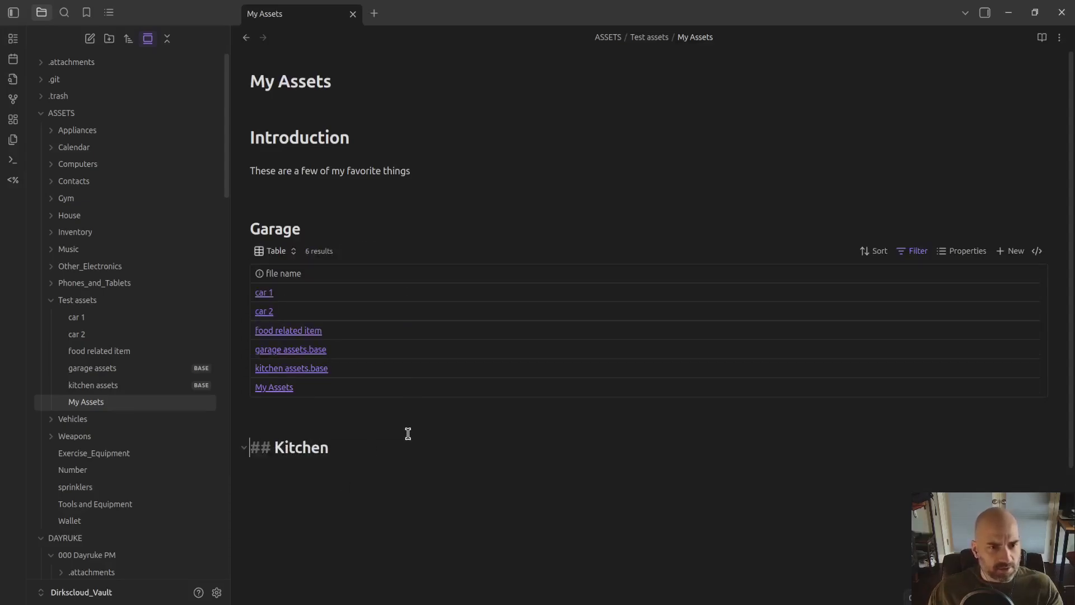
Copy the Garage embed under Kitchen and change it to embed kitchen assets.base.
{"action": "key", "text": "Up"}
{"action": "key", "text": "shift+Home"}
{"action": "key", "text": "ctrl+c"}
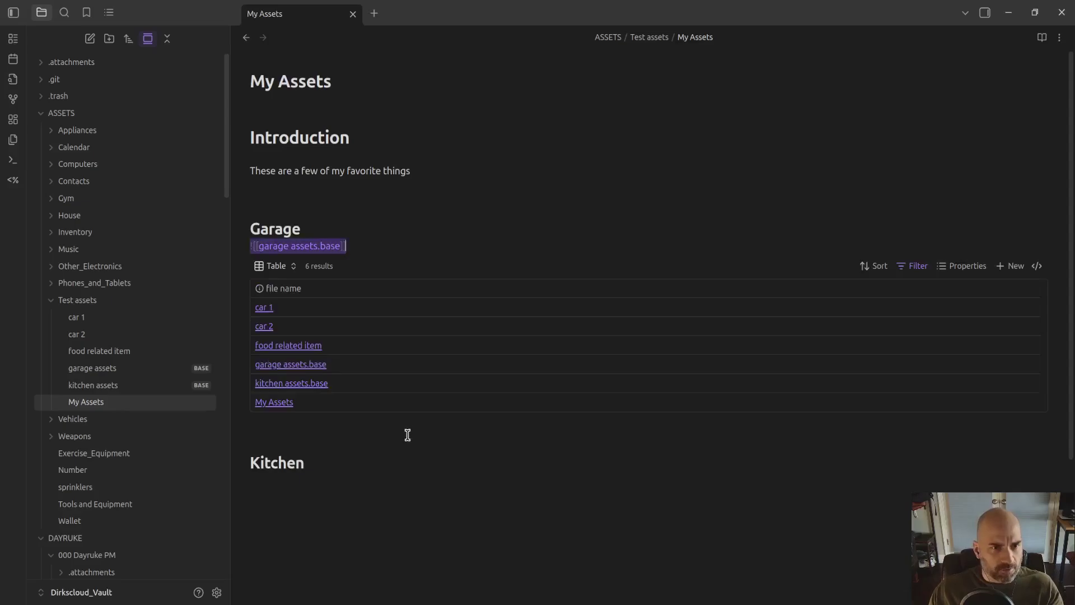
{"action": "left_click", "coordinate": [380, 523]}
{"action": "key", "text": "ctrl+v"}
{"action": "scroll", "coordinate": [740, 454], "scroll_direction": "down", "scroll_amount": 3}
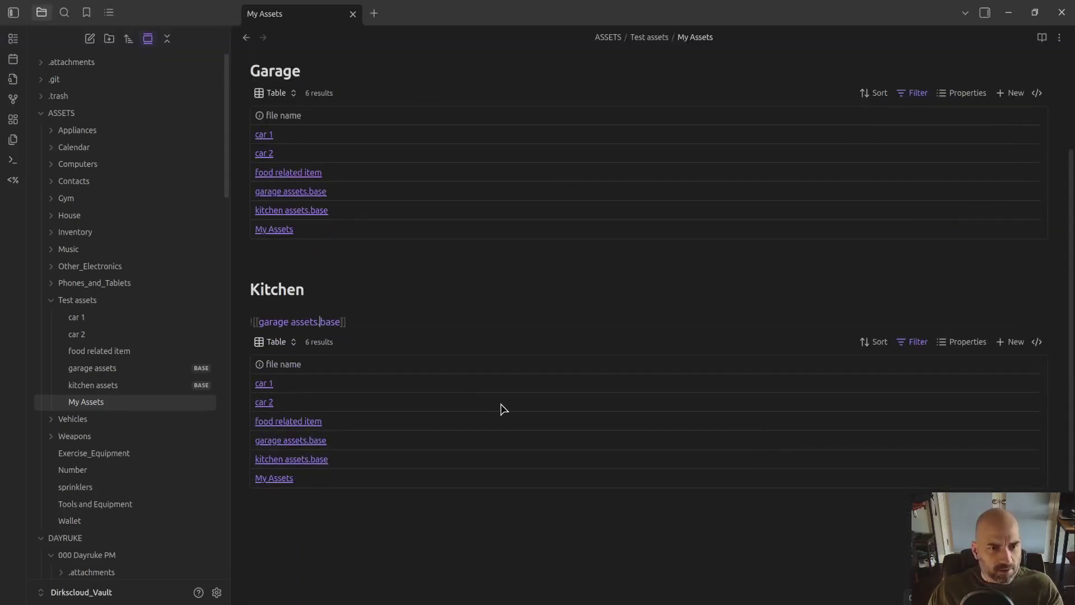
{"action": "key", "text": "Left"}
{"action": "key", "text": "Left"}
{"action": "key", "text": "Left"}
{"action": "key", "text": "Left"}
{"action": "key", "text": "Left"}
{"action": "key", "text": "Left"}
{"action": "key", "text": "Left"}
{"action": "key", "text": "Left"}
{"action": "key", "text": "Left"}
{"action": "key", "text": "Left"}
{"action": "key", "text": "Left"}
{"action": "key", "text": "Left"}
{"action": "key", "text": "Left"}
{"action": "key", "text": "Left"}
{"action": "key", "text": "BackSpace"}
{"action": "key", "text": "BackSpace"}
{"action": "key", "text": "BackSpace"}
{"action": "key", "text": "BackSpace"}
{"action": "key", "text": "BackSpace"}
{"action": "key", "text": "BackSpace"}
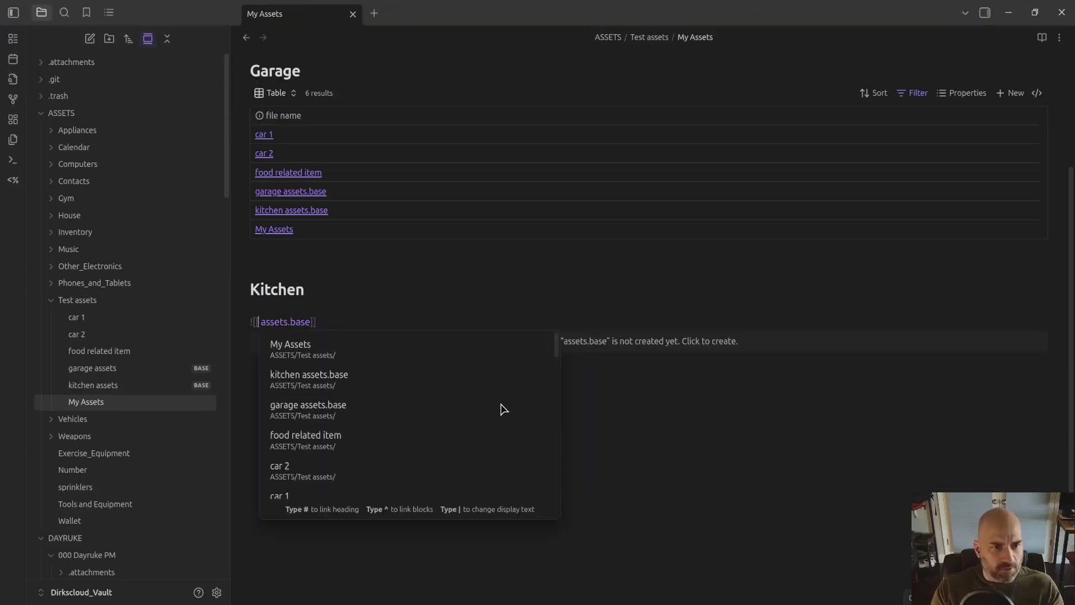
{"action": "type", "text": "kit"}
{"action": "key", "text": "Return"}
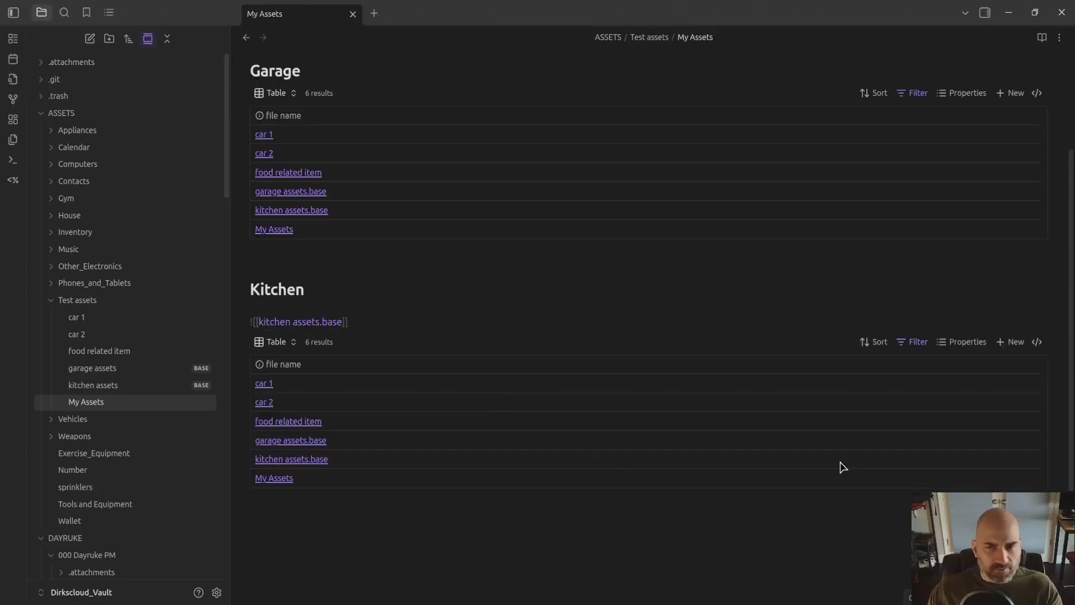
Add a filter to the Kitchen table: location is kitchen.
{"action": "left_click", "coordinate": [913, 342]}
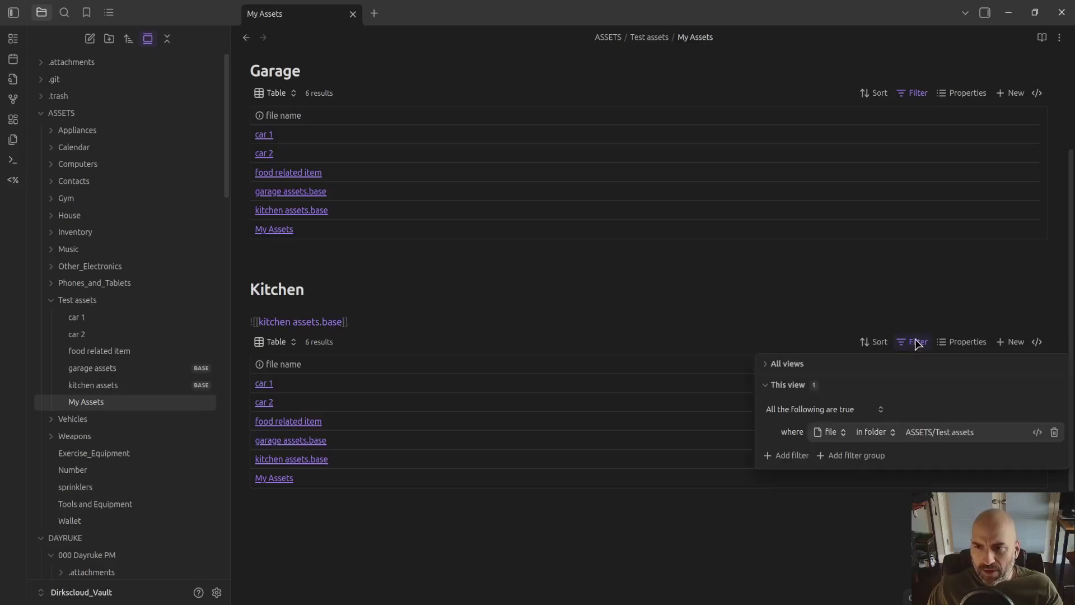
{"action": "left_click", "coordinate": [799, 455]}
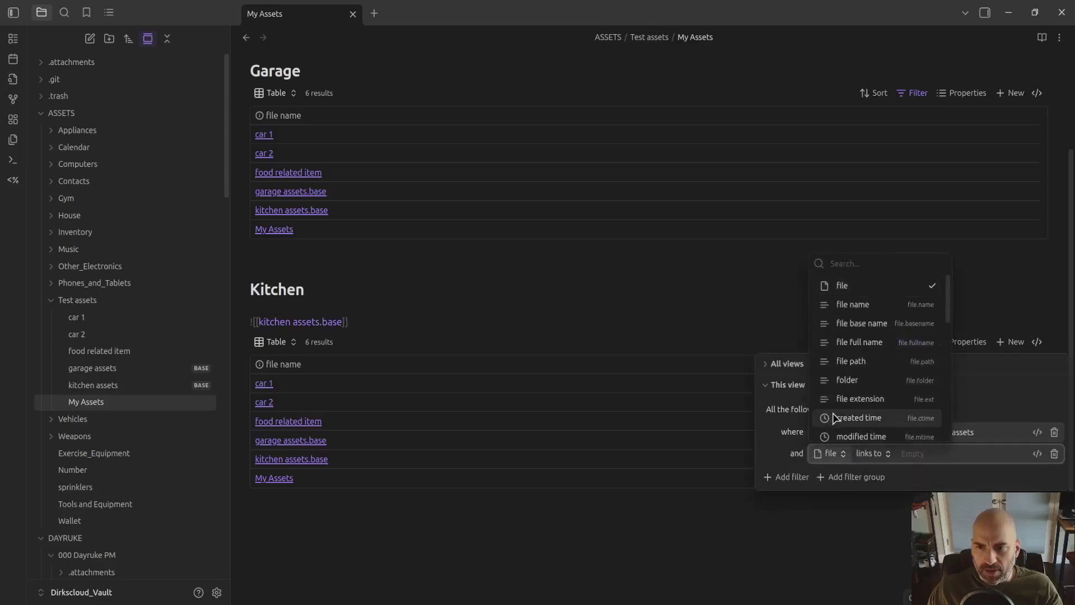
{"action": "type", "text": "lo"}
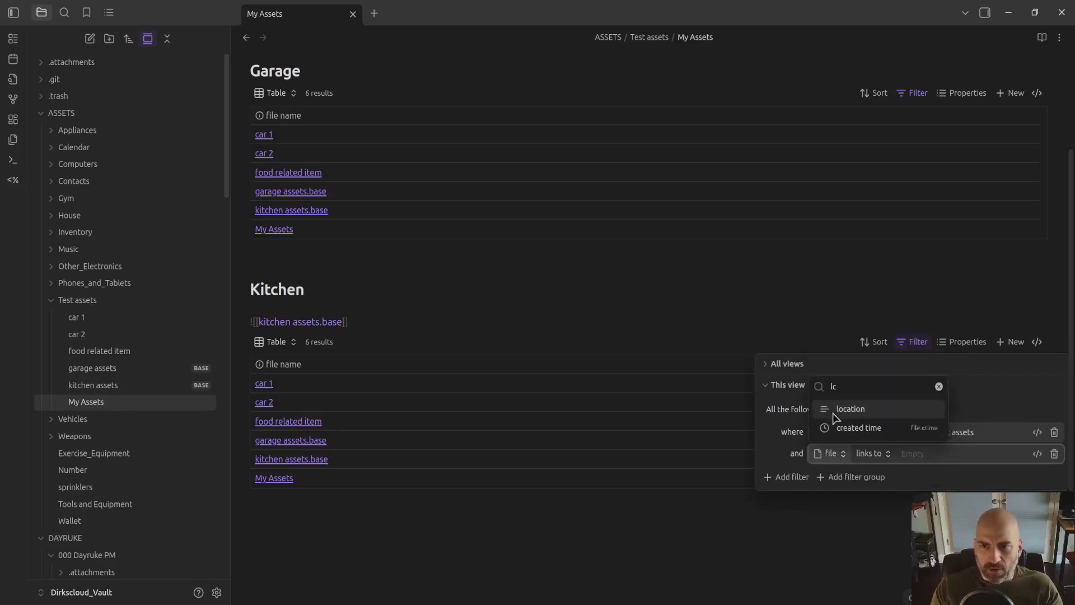
{"action": "key", "text": "Return"}
{"action": "left_click", "coordinate": [881, 454]}
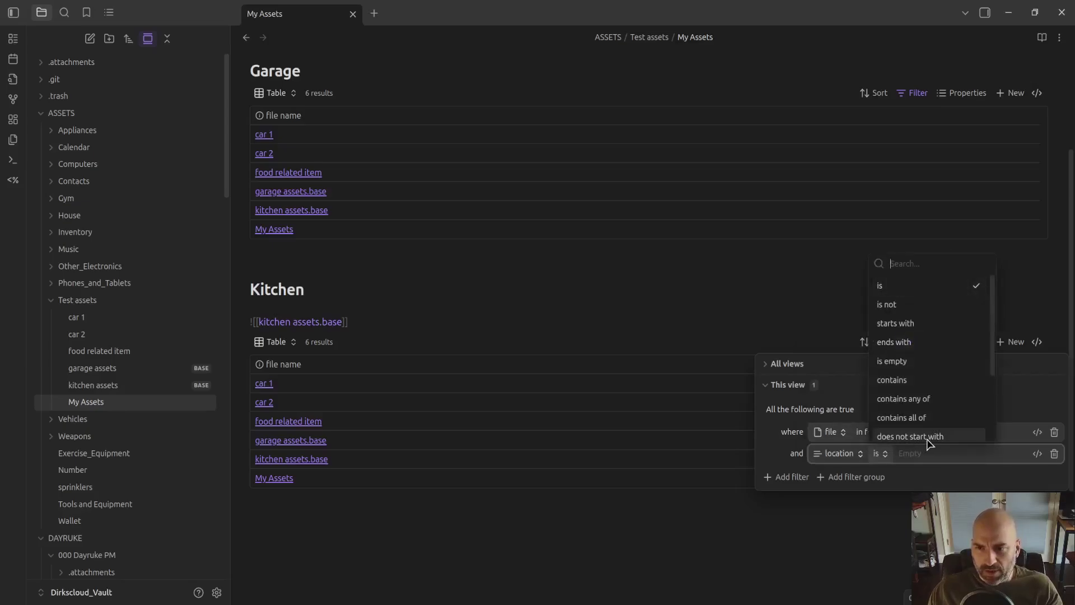
{"action": "left_click", "coordinate": [927, 455]}
{"action": "type", "text": "kitch"}
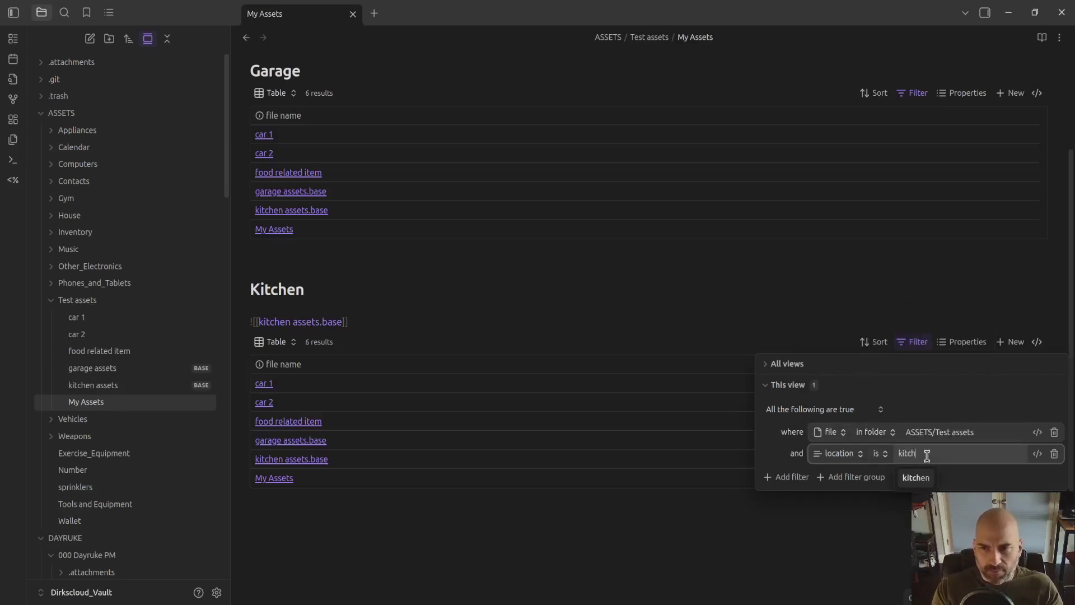
{"action": "type", "text": "en"}
{"action": "left_click", "coordinate": [916, 477]}
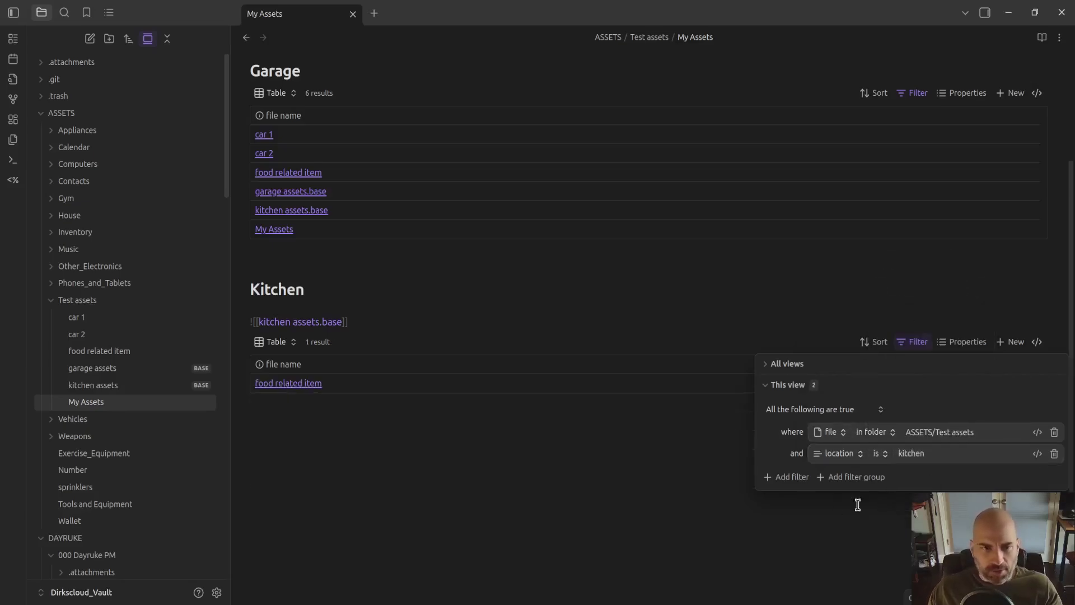
{"action": "left_click", "coordinate": [633, 278]}
Add a filter to the Garage table: location is garage.
{"action": "left_click", "coordinate": [968, 94]}
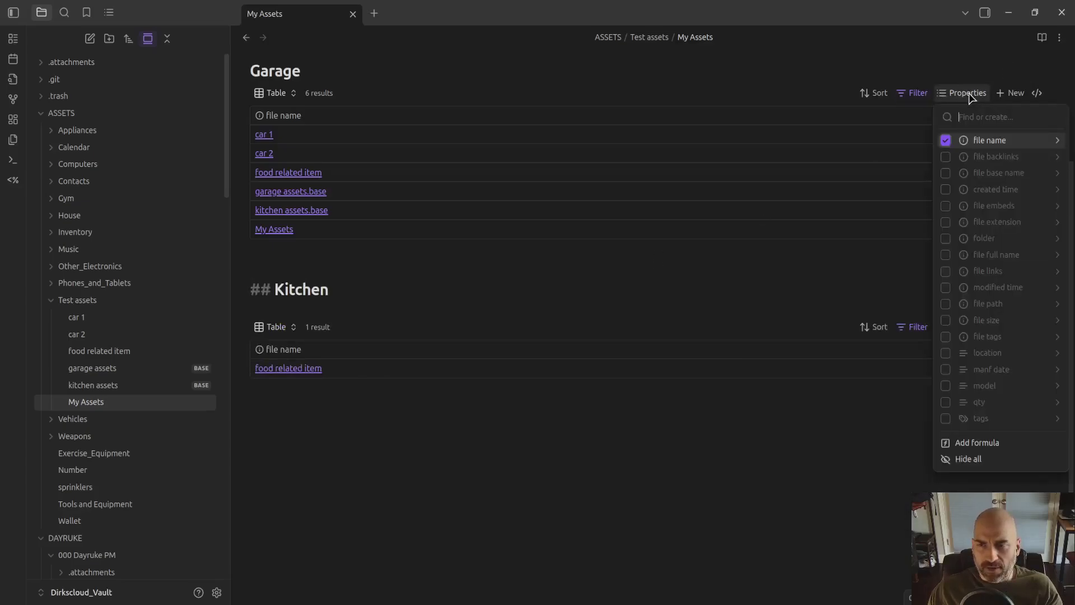
{"action": "left_click", "coordinate": [918, 94]}
{"action": "left_click", "coordinate": [790, 206]}
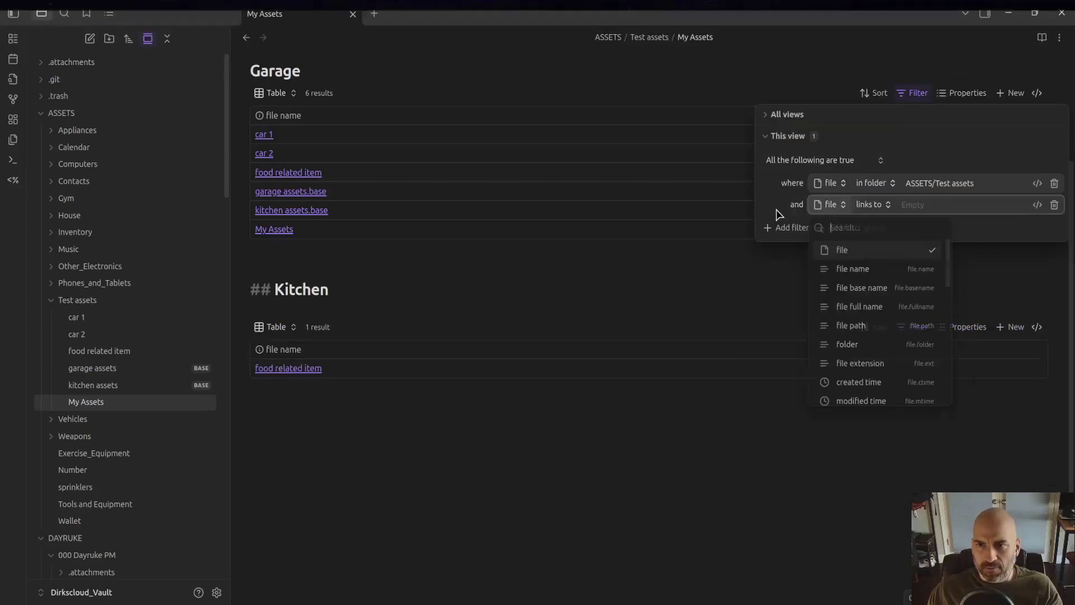
{"action": "type", "text": "l"}
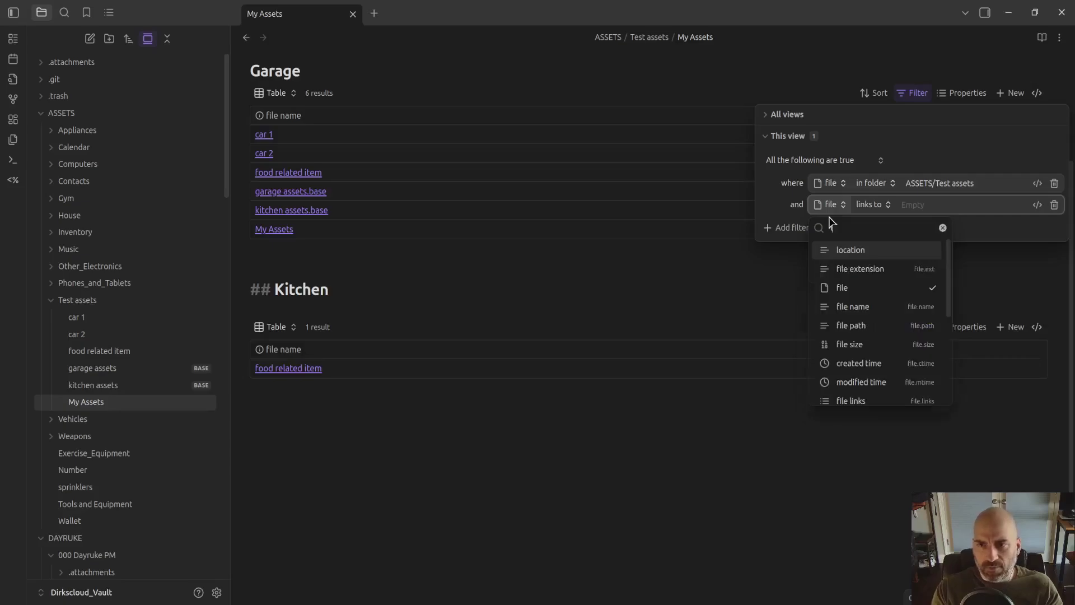
{"action": "left_click", "coordinate": [857, 250]}
{"action": "left_click", "coordinate": [910, 207]}
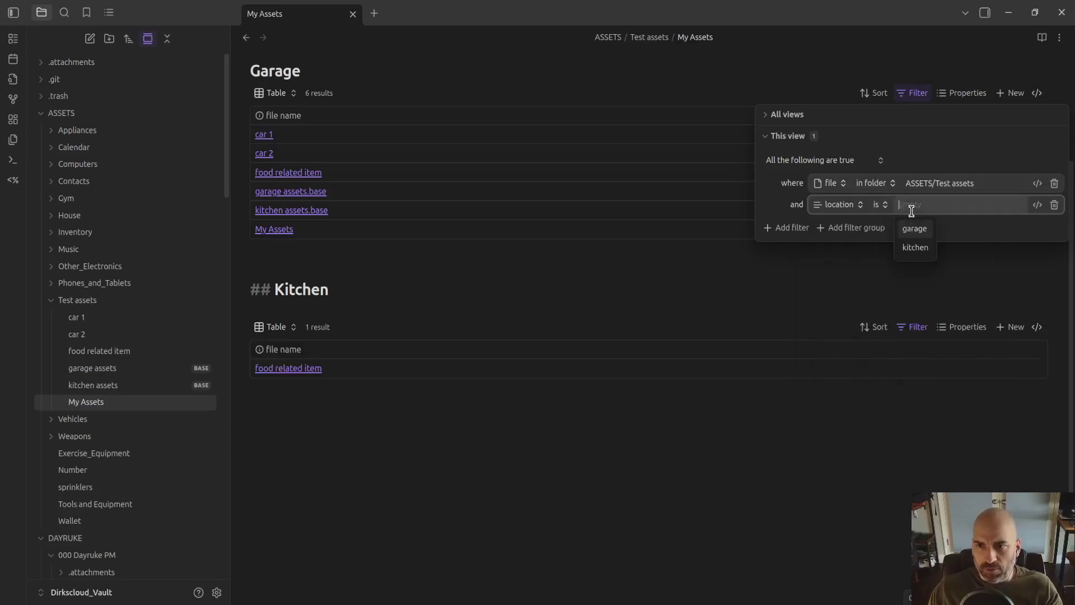
{"action": "type", "text": "ga"}
{"action": "left_click", "coordinate": [915, 230]}
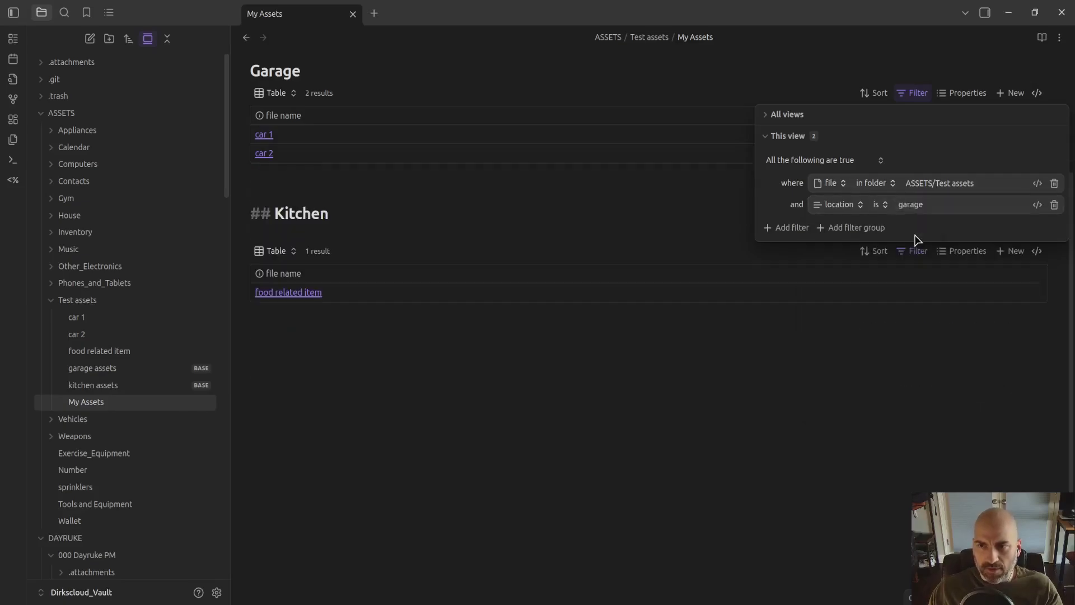
{"action": "left_click", "coordinate": [577, 252]}
{"action": "left_click", "coordinate": [631, 575]}
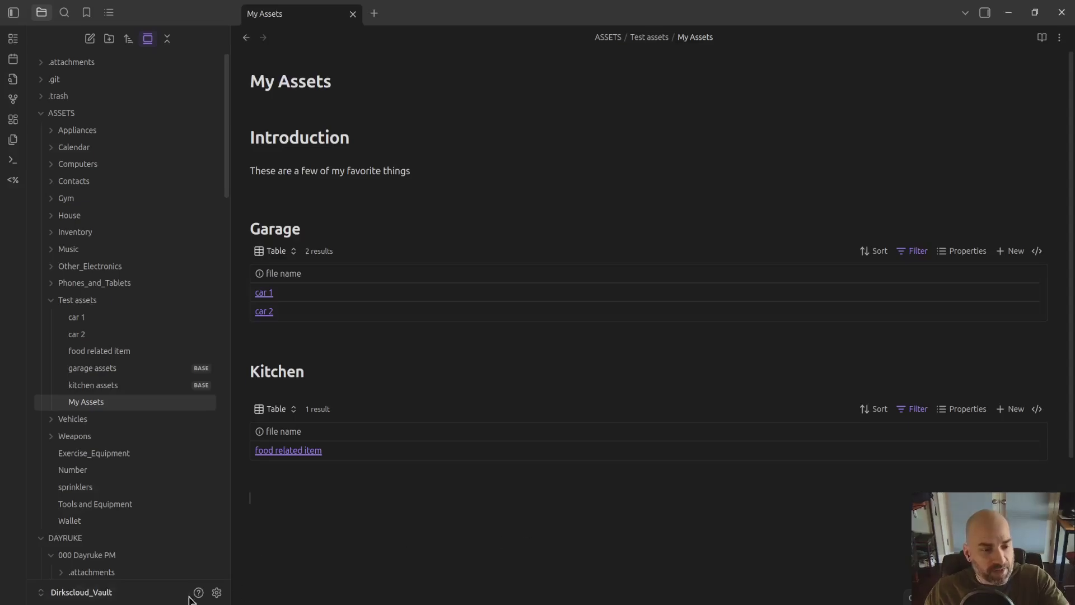
Switch to the Bases help in the browser and open the Views page, scrolling toward Cards.
{"action": "key", "text": "alt+Tab"}
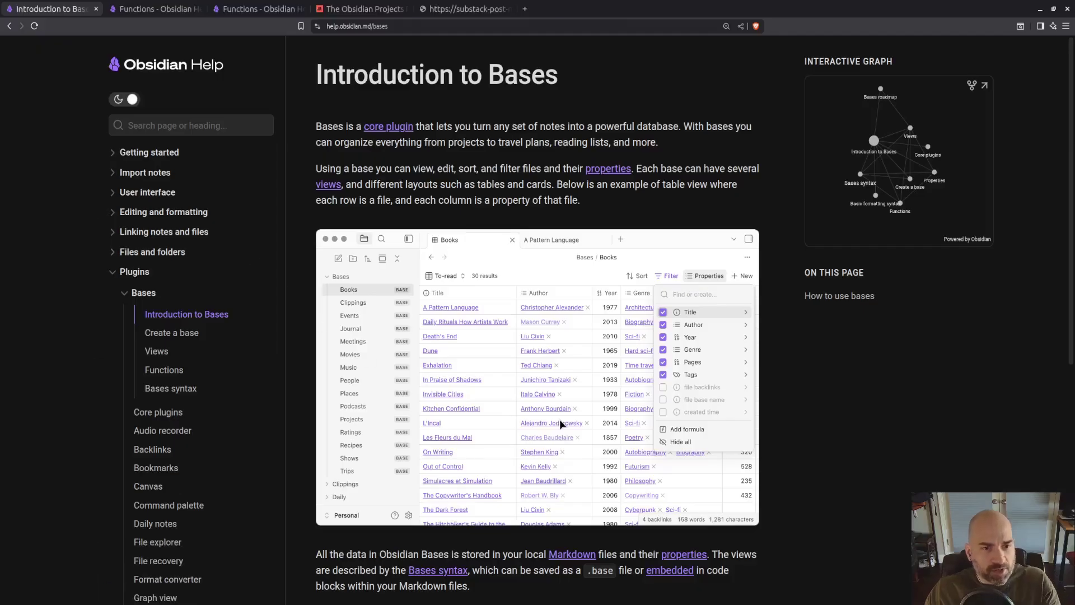
{"action": "left_click", "coordinate": [157, 351]}
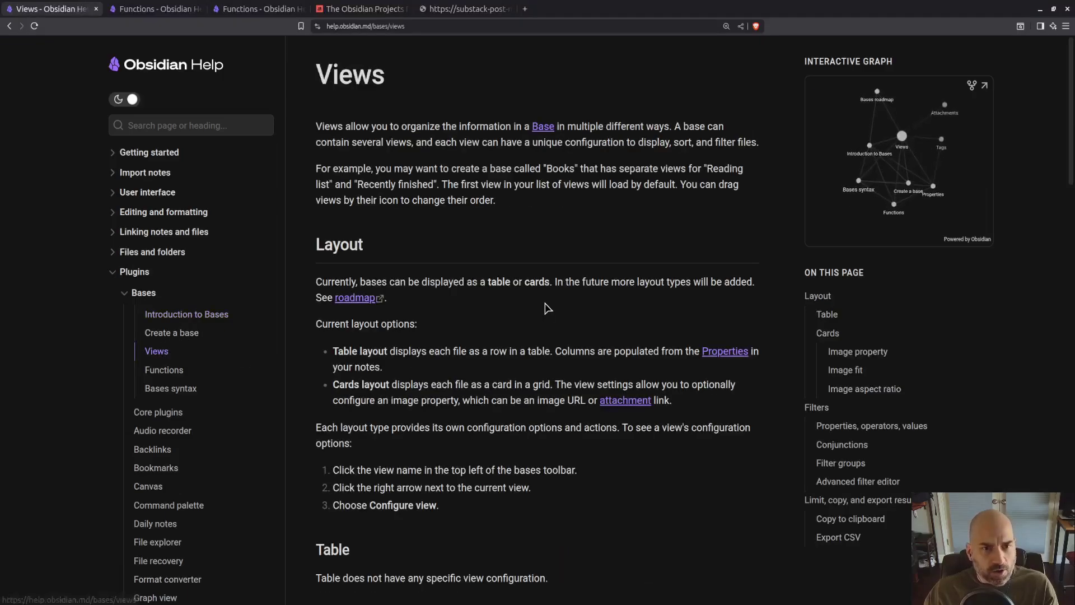
{"action": "scroll", "coordinate": [529, 309], "scroll_direction": "down", "scroll_amount": 6}
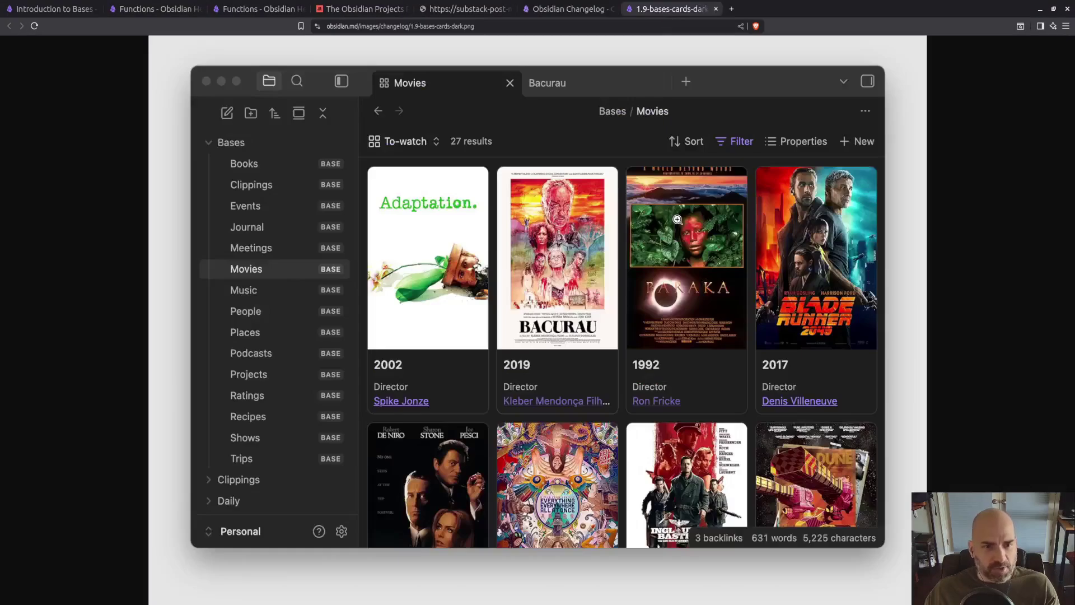